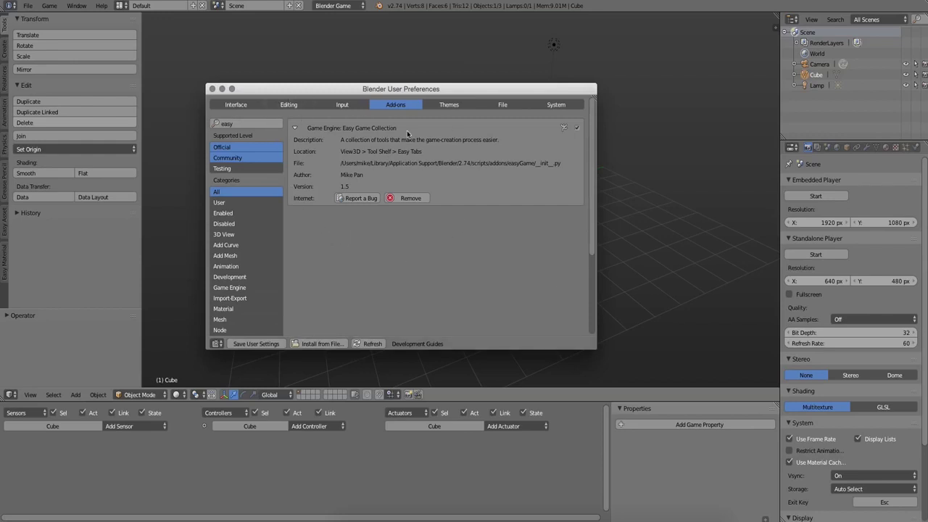
Close User Preferences and delete the default camera and cube.
left_click(211, 88)
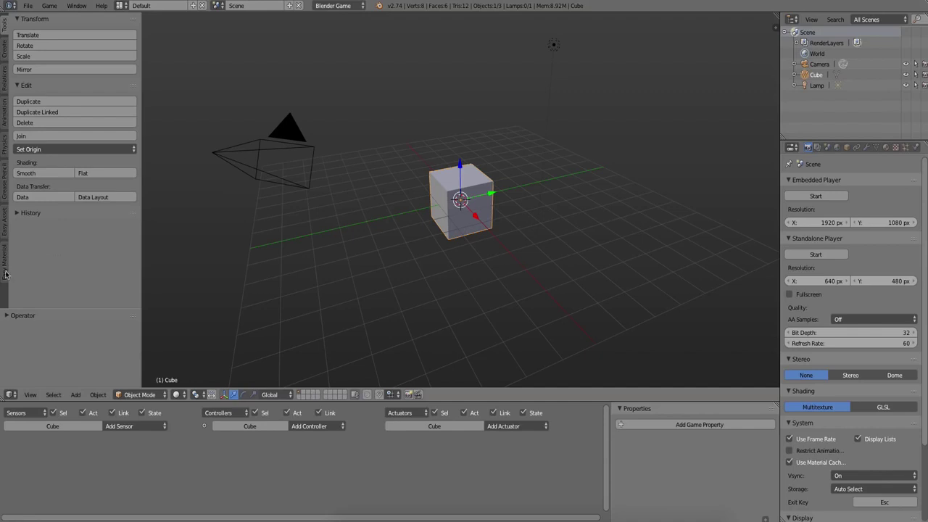
right_click(290, 190, "shift")
key("x")
left_click(286, 185)
Add a plane mesh, scale it up and move it along Z.
left_click(7, 272)
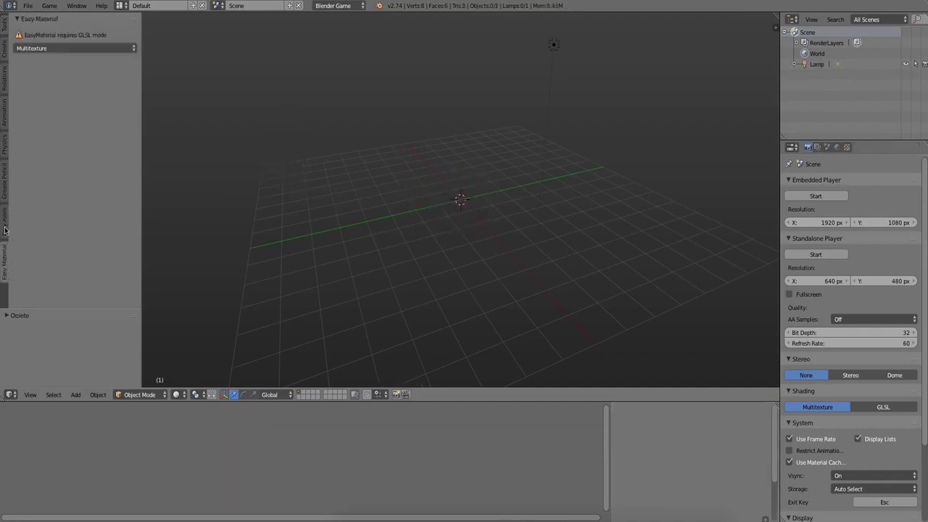
left_click(5, 222)
key("shift+a")
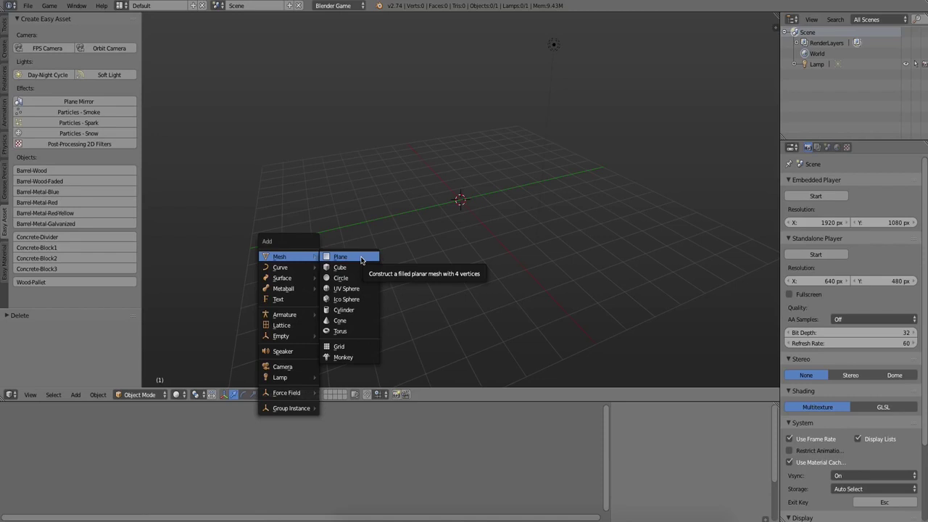
left_click(361, 260)
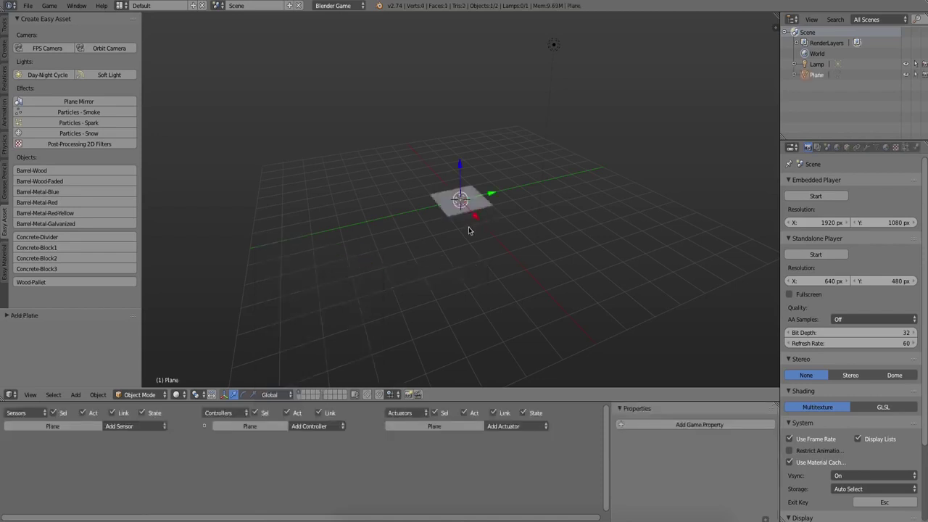
key("s")
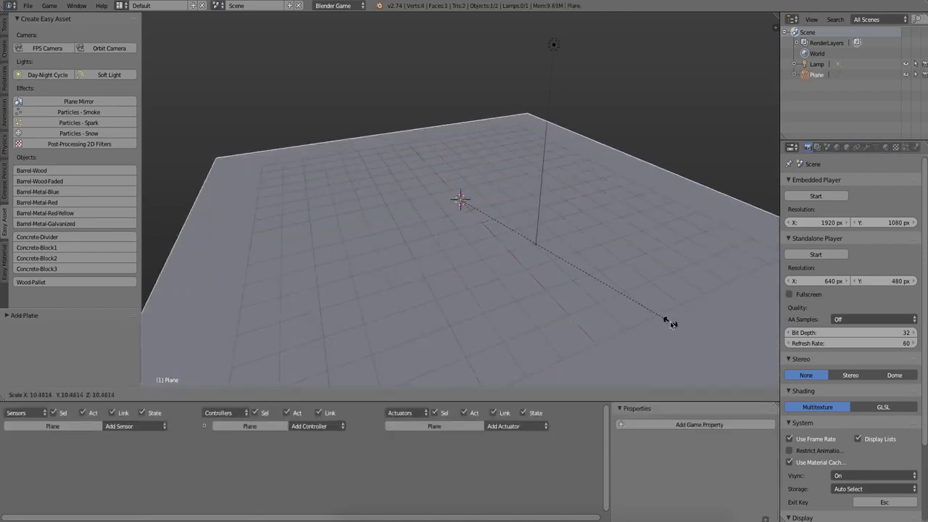
left_click(514, 258)
key("g")
key("z")
left_click(486, 234)
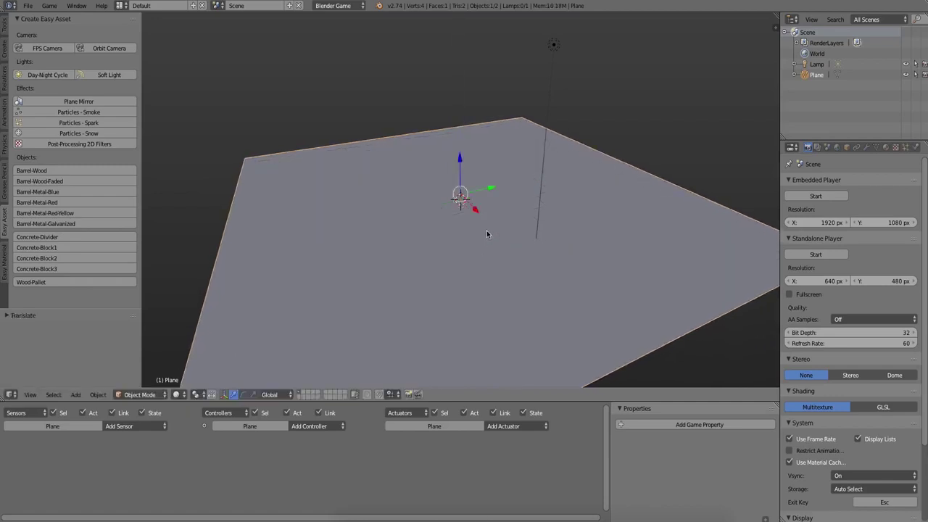
Switch Easy Material shading to GLSL and create a new uber material for the plane.
left_click(4, 265)
left_click(59, 48)
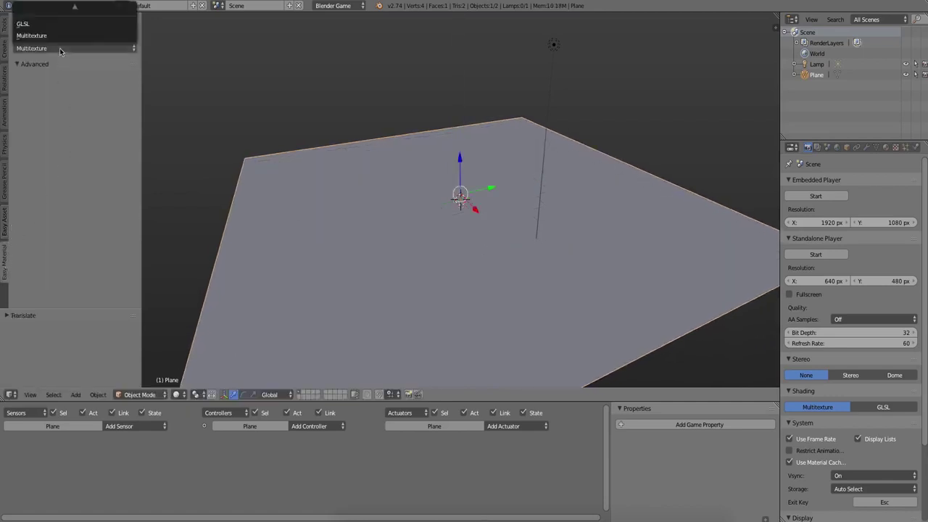
left_click(58, 26)
left_click(101, 106)
left_click(133, 107)
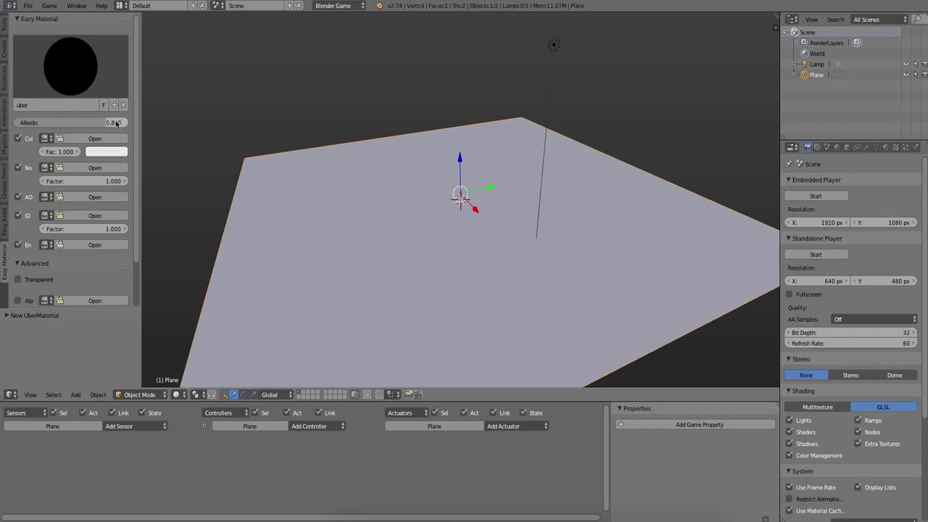
Reset the plane's UVs and load GroundBrickFlooring_01.jpg as the colour map in textured view.
key("Tab")
key("space")
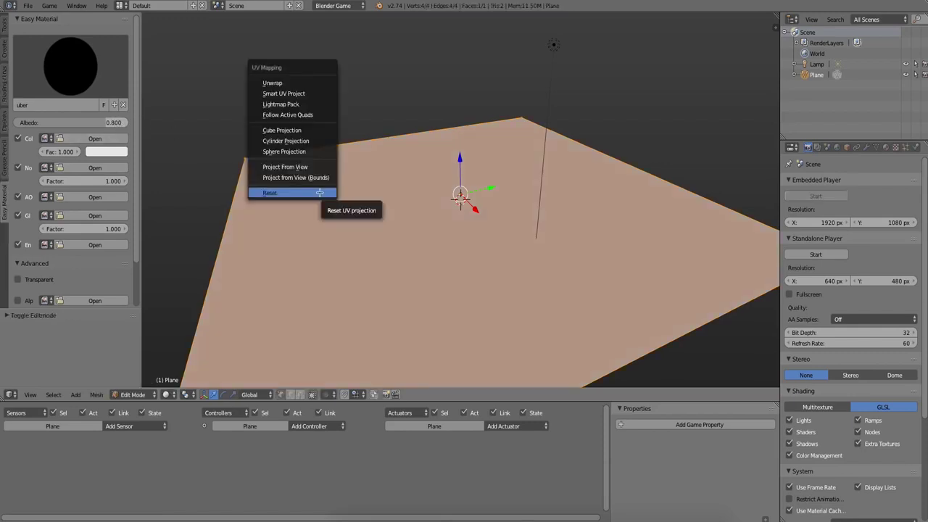
left_click(319, 193)
left_click(46, 138)
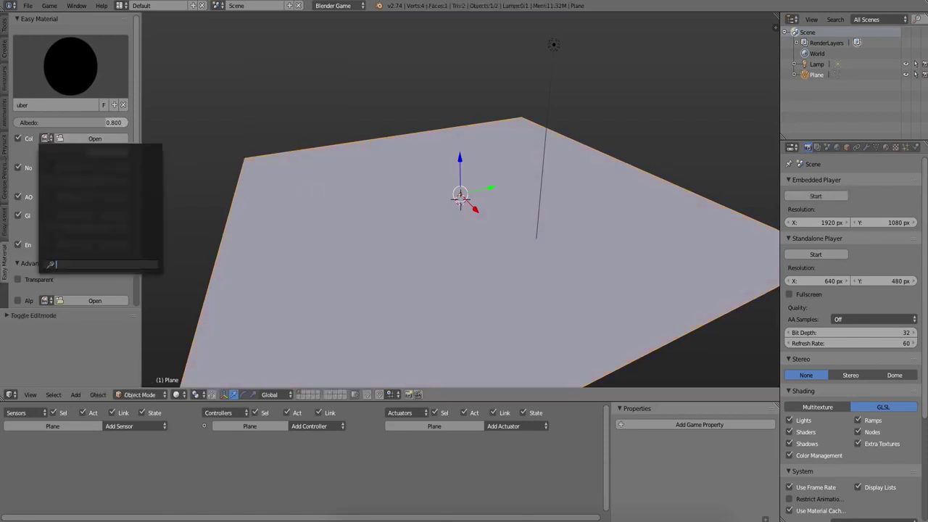
left_click(84, 137)
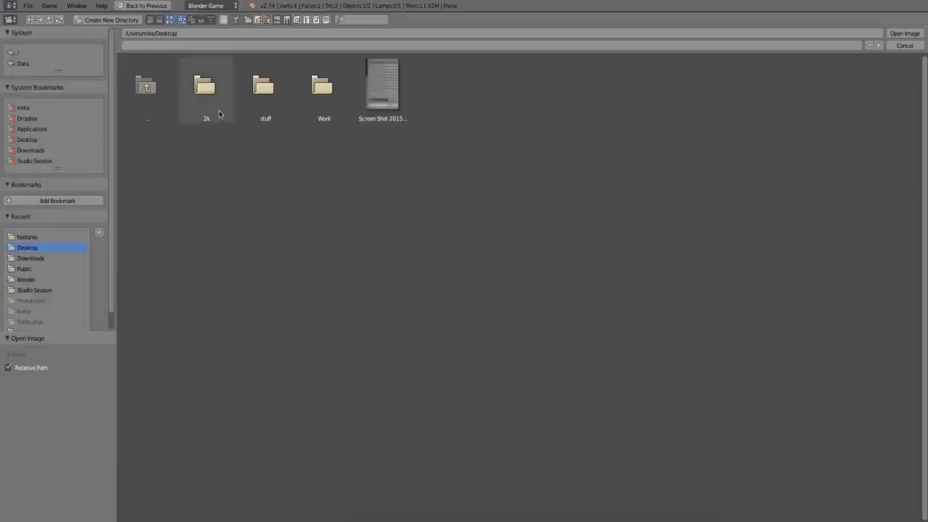
left_click(29, 237)
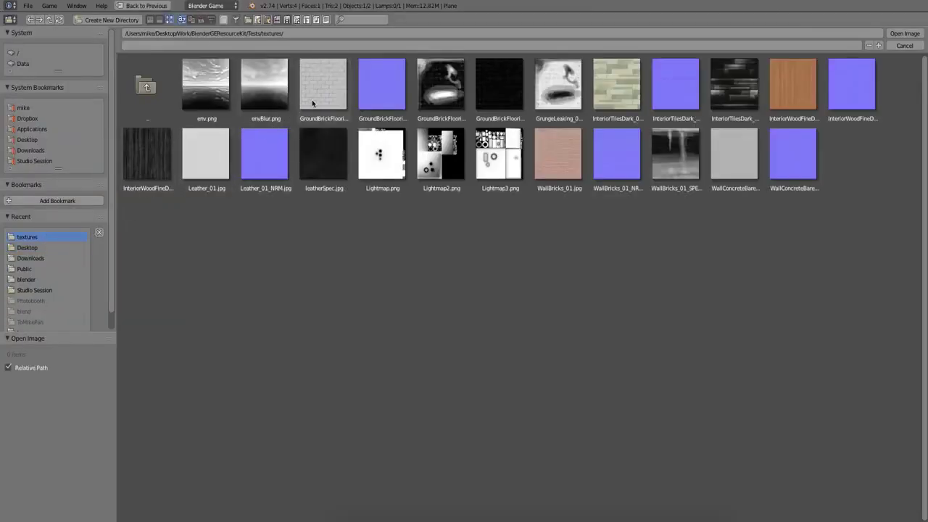
left_click(315, 100)
double_click(315, 100)
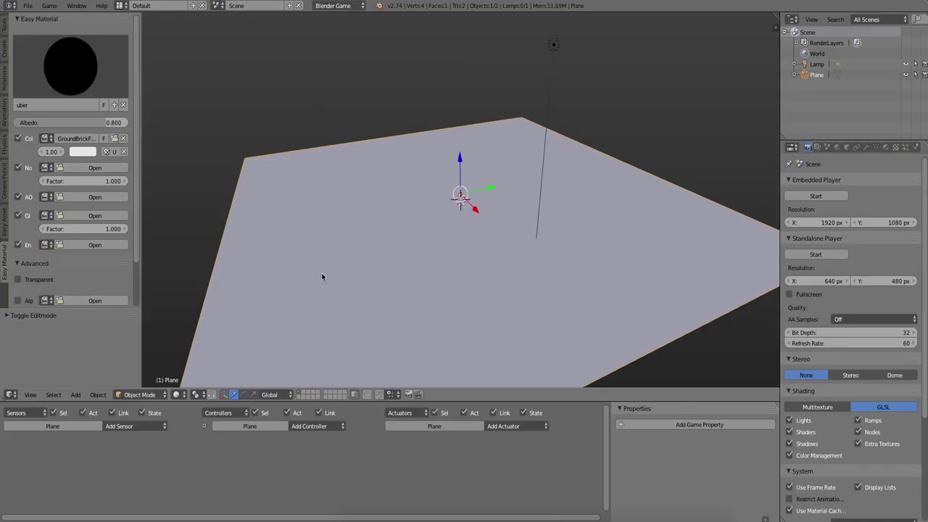
key("alt+z")
mouse_move(325, 273)
middle_mouse_down()
mouse_move(420, 306)
mouse_move(383, 275)
middle_mouse_up()
scroll(383, 275, "up", 3)
Load the brick normal map and the brick specular image as the gloss map.
left_click(45, 167)
left_click(90, 168)
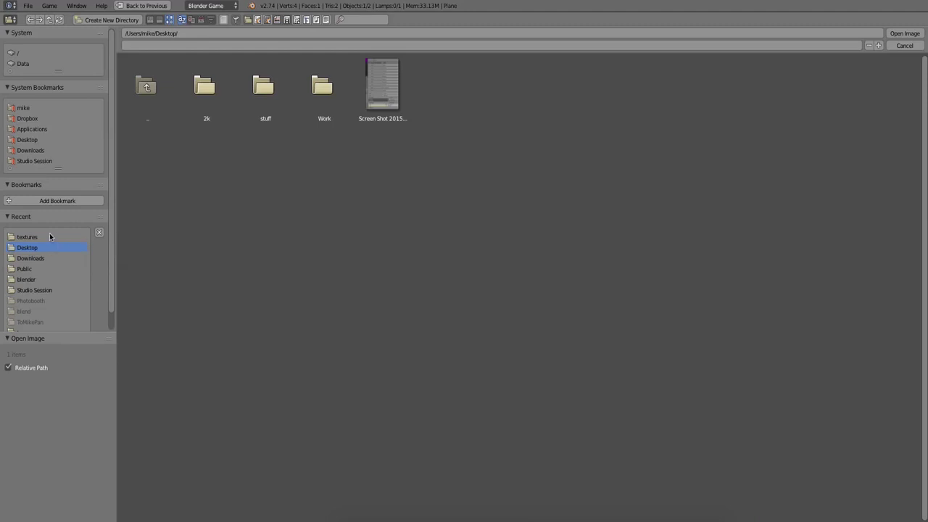
left_click(78, 236)
left_click(373, 85)
double_click(373, 85)
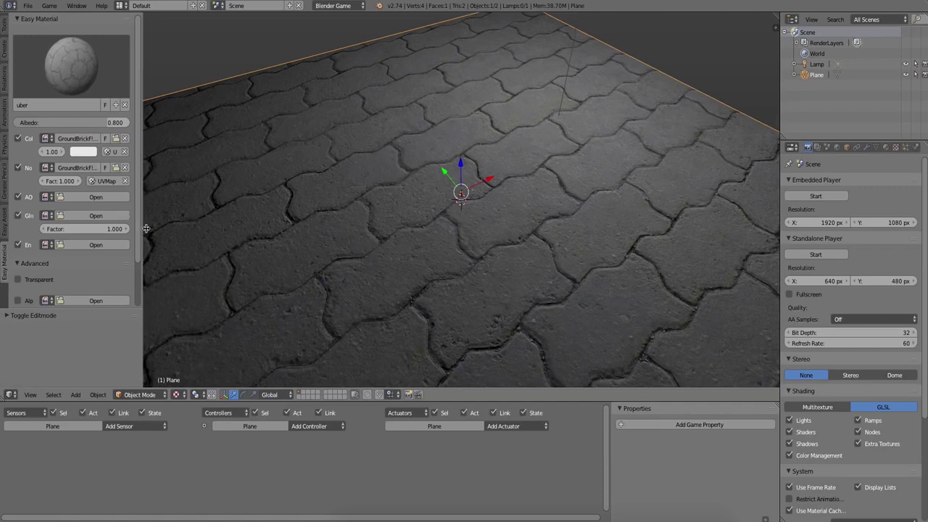
left_click(95, 216)
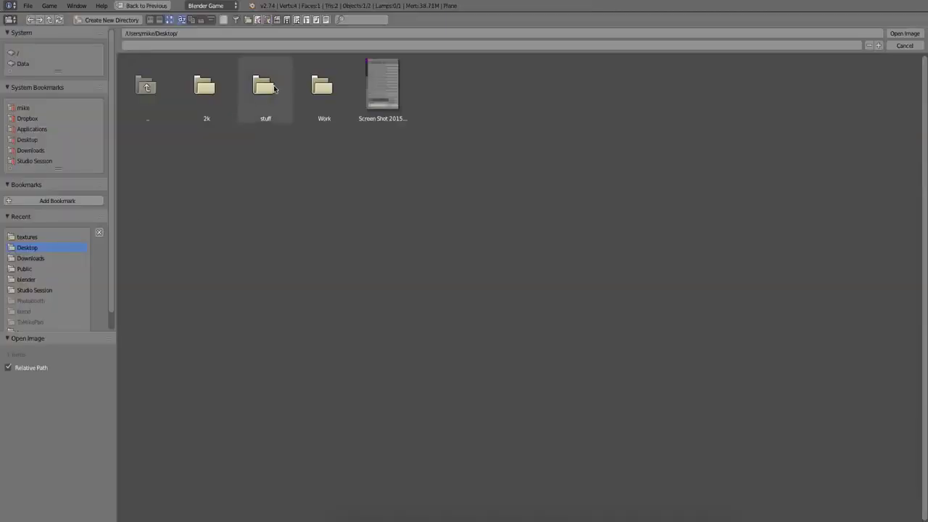
left_click(65, 238)
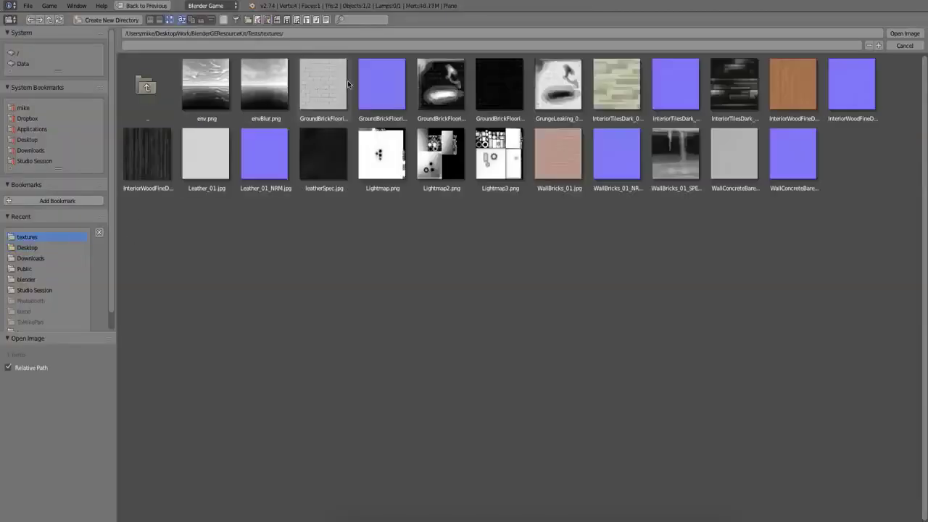
double_click(439, 80)
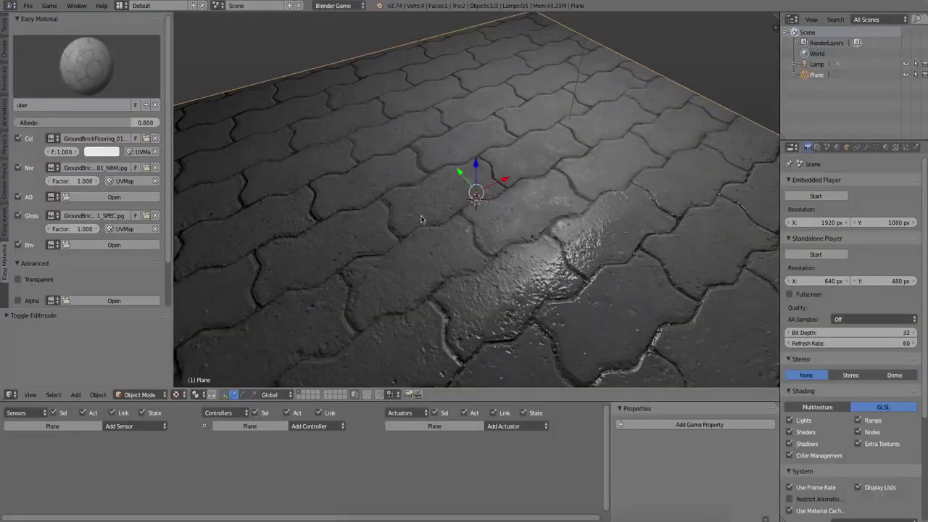
mouse_move(419, 222)
middle_mouse_down()
mouse_move(490, 228)
mouse_move(396, 195)
mouse_move(348, 190)
mouse_move(297, 207)
middle_mouse_up()
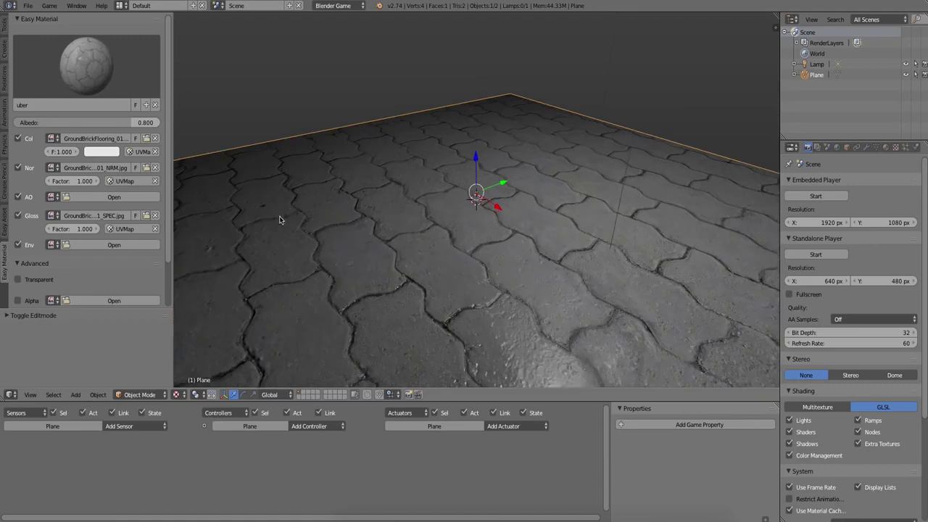
Load env.png as the environment map, then select the lamp.
left_click(86, 243)
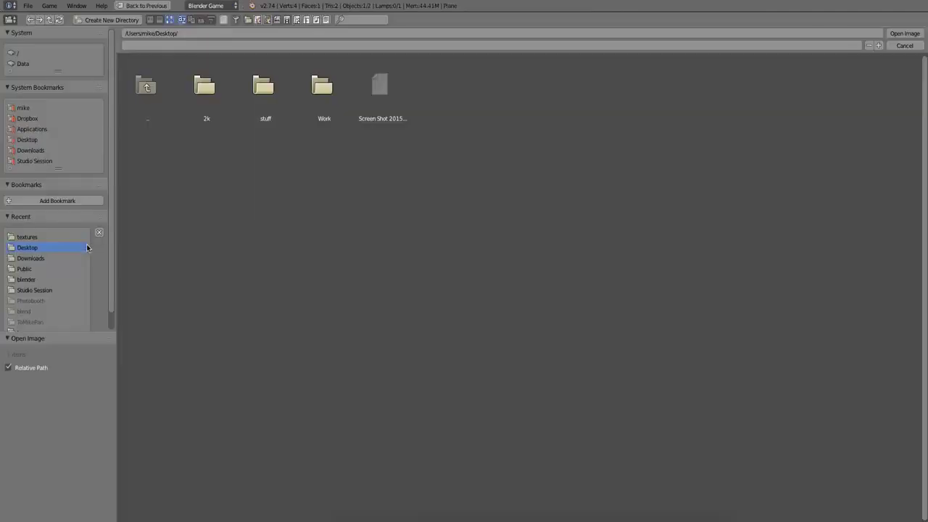
left_click(58, 237)
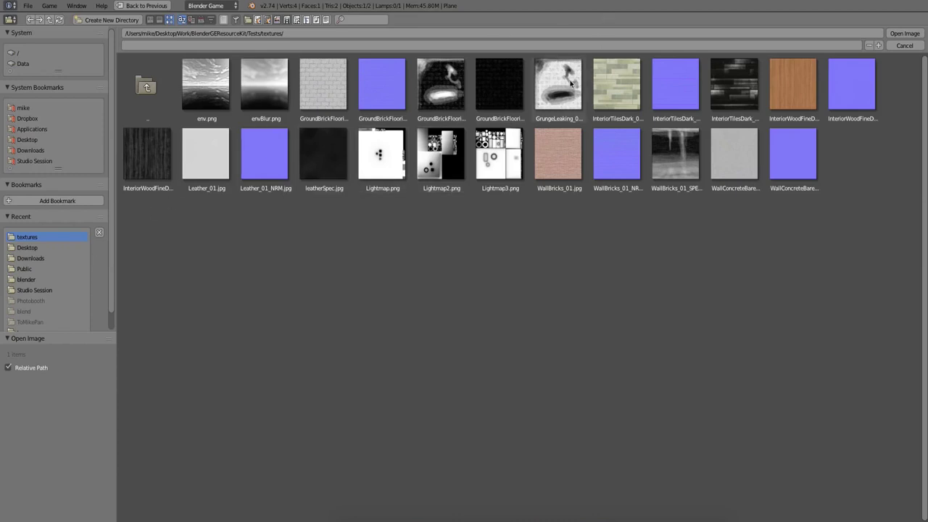
double_click(206, 83)
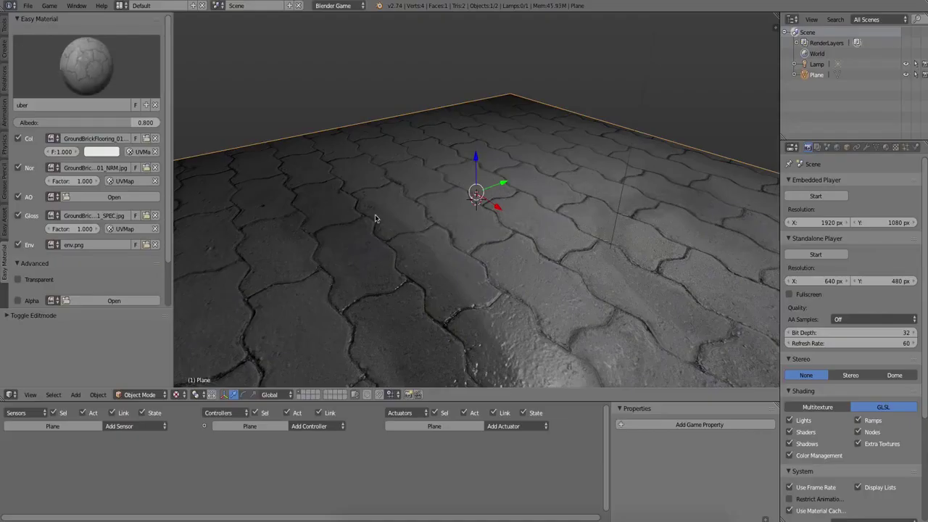
middle_click_drag(402, 243, 370, 274)
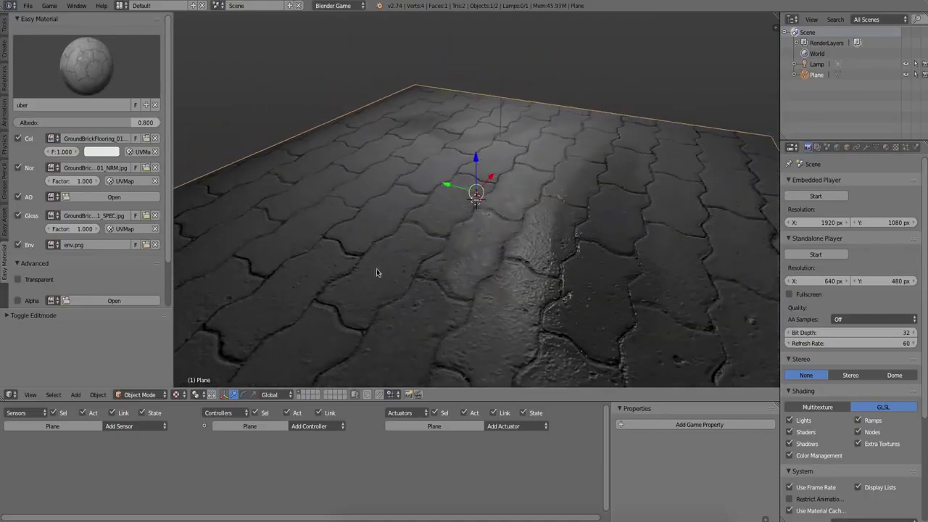
scroll(308, 264, "down", 3)
scroll(313, 264, "down", 2)
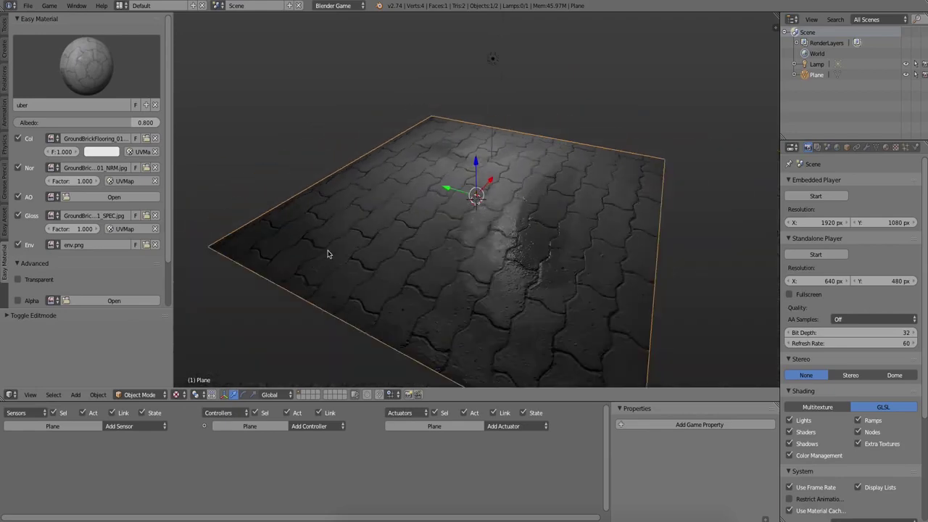
right_click(493, 60)
Add the Easy Asset soft lighting rig to the scene.
key("g")
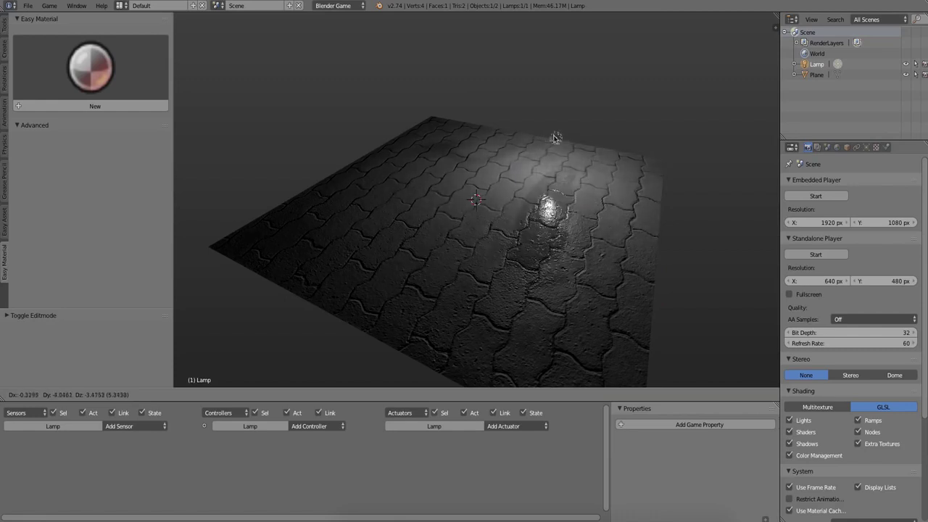
right_click(338, 95)
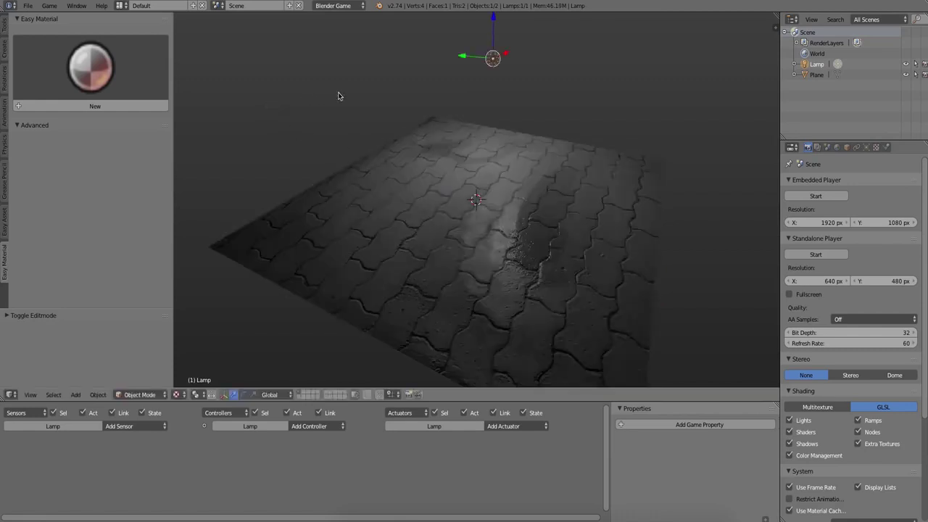
left_click(4, 222)
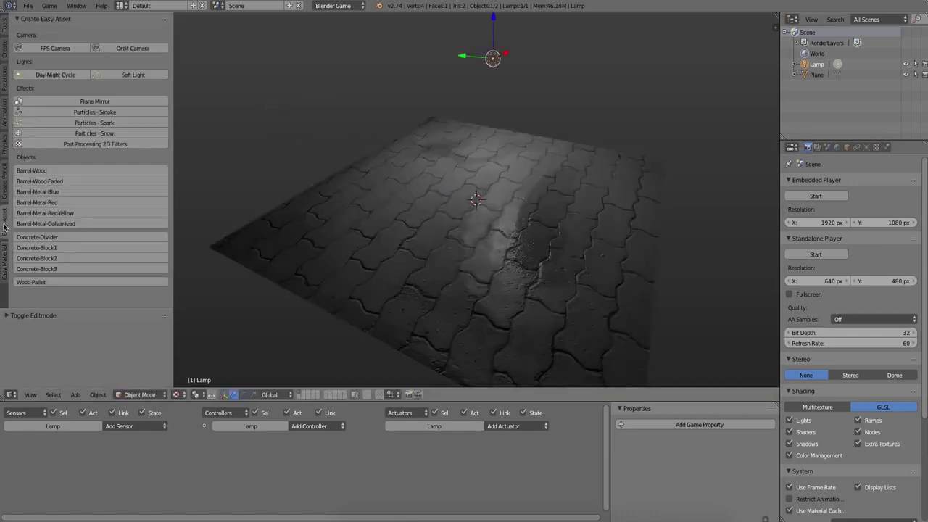
left_click(120, 75)
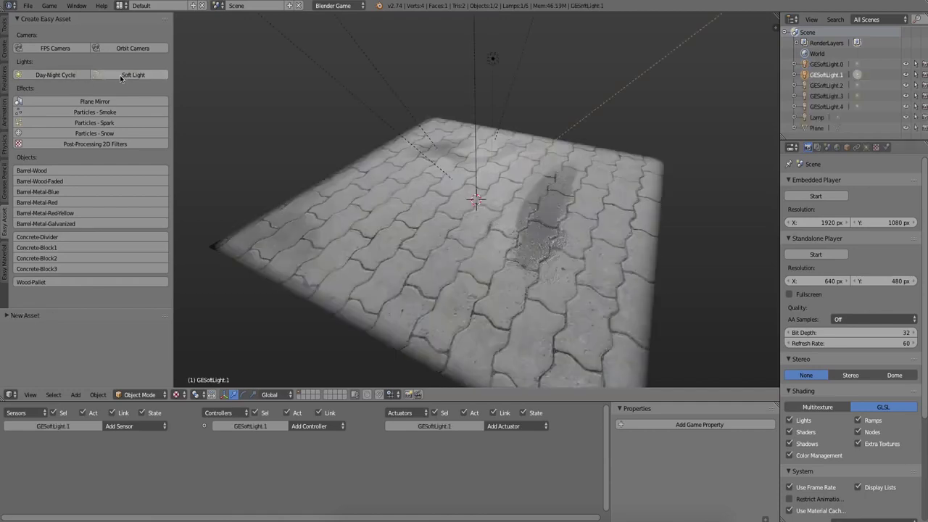
right_click(493, 61)
Select the floor plane and scale it up further.
mouse_move(493, 61)
middle_mouse_down()
mouse_move(511, 257)
mouse_move(324, 190)
mouse_move(476, 304)
middle_mouse_up()
right_click(477, 305)
key("s")
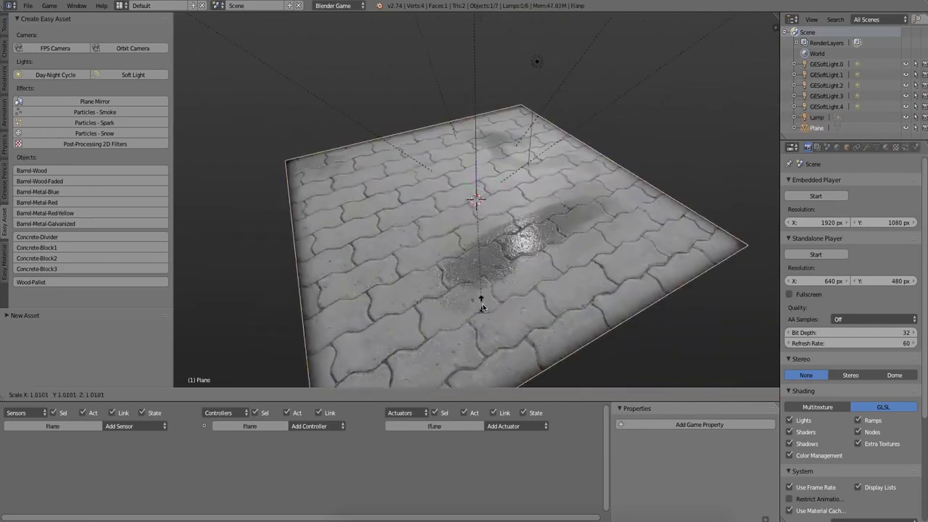
left_click(573, 346)
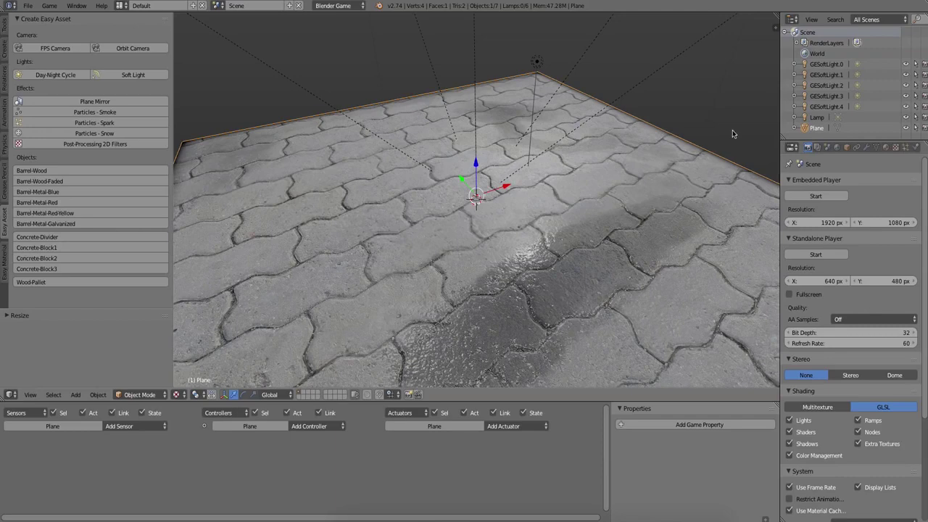
Split off a UV/Image Editor and scale the floor's UVs by 2.6 in Edit Mode.
left_click_drag(775, 17, 605, 75)
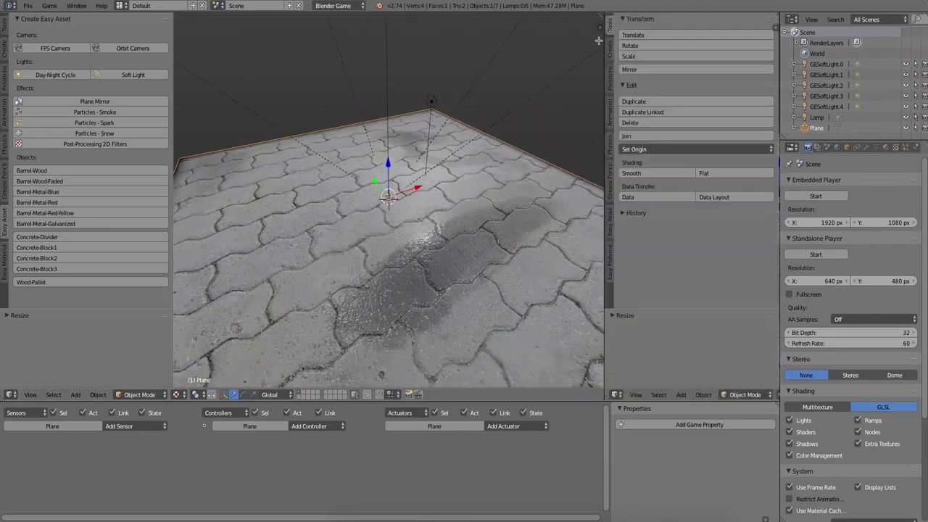
left_click(609, 394)
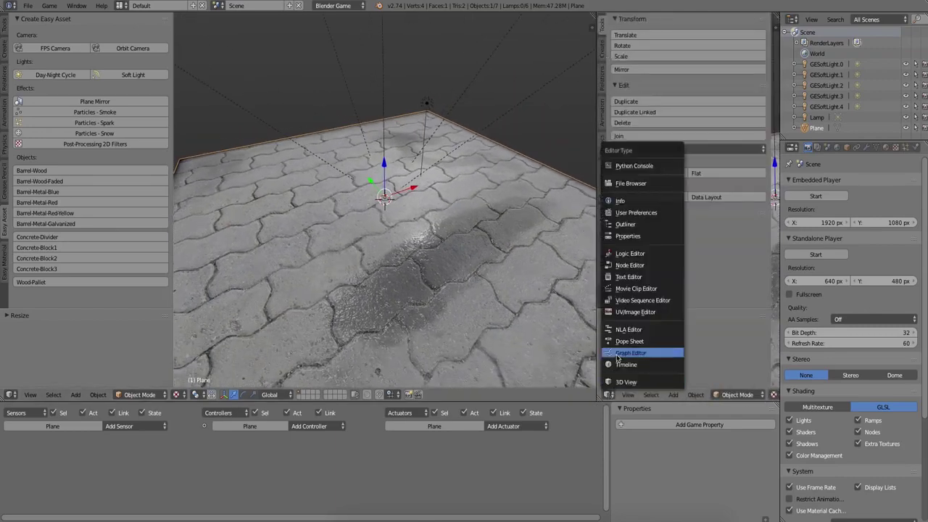
left_click(631, 311)
key("Tab")
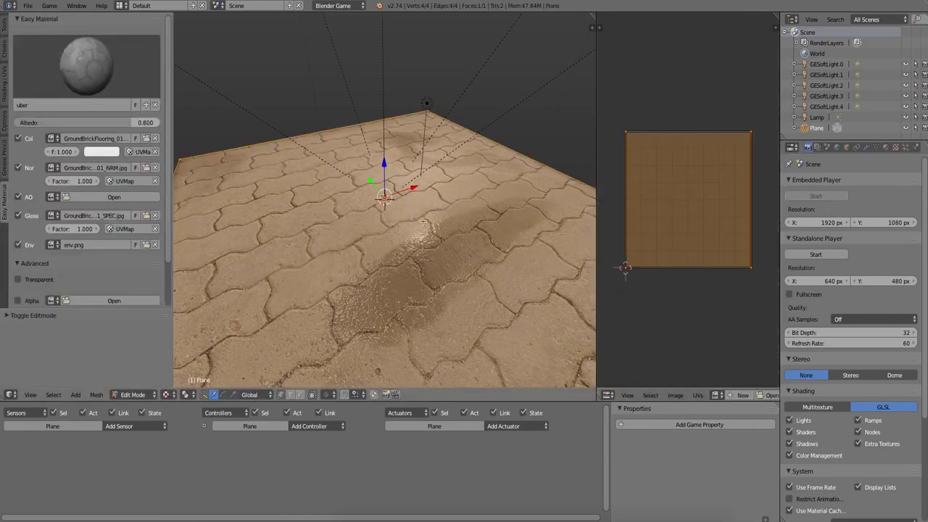
key("s")
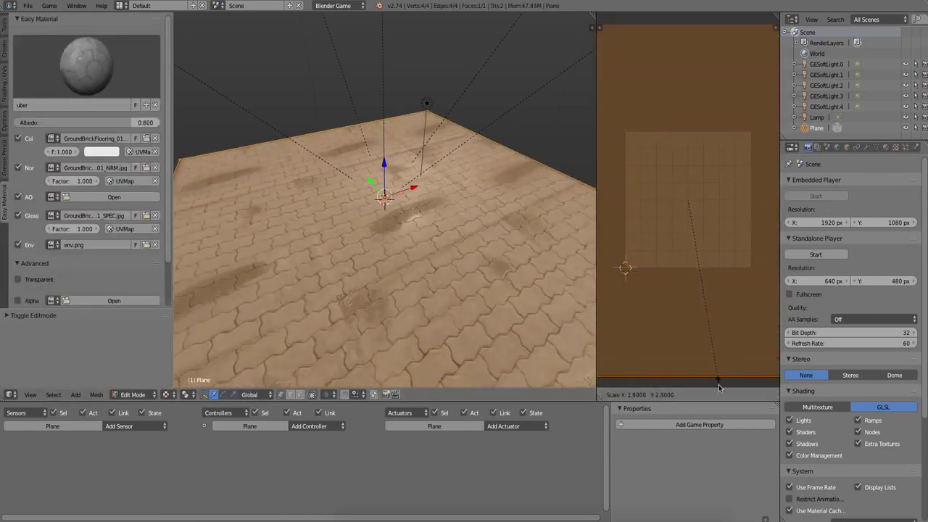
left_click(718, 384)
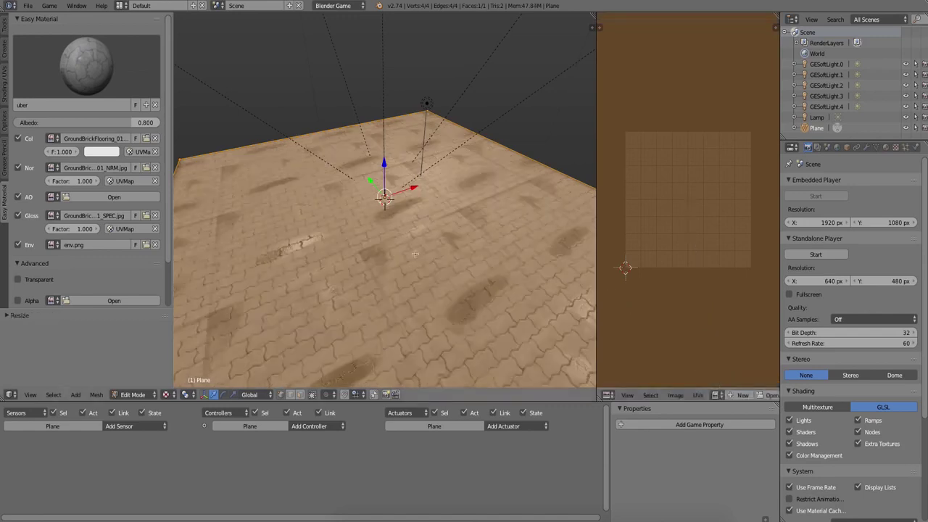
key("Tab")
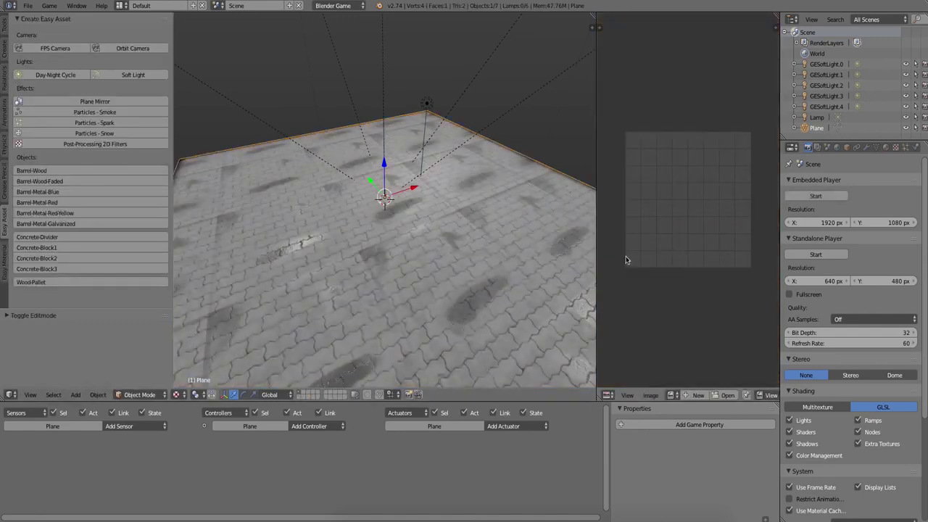
In Object Data, add a second UV map and rename the maps Detail and Big.
left_click(876, 147)
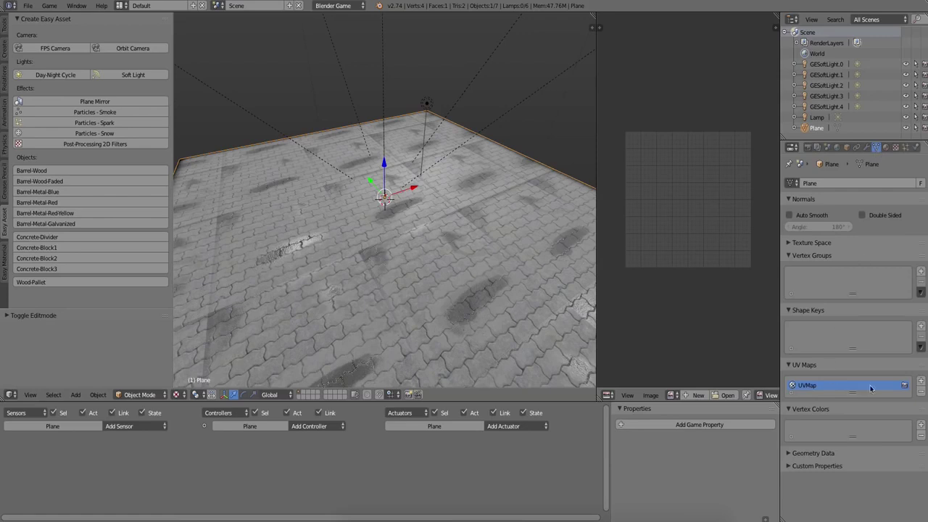
left_click_drag(849, 392, 851, 424)
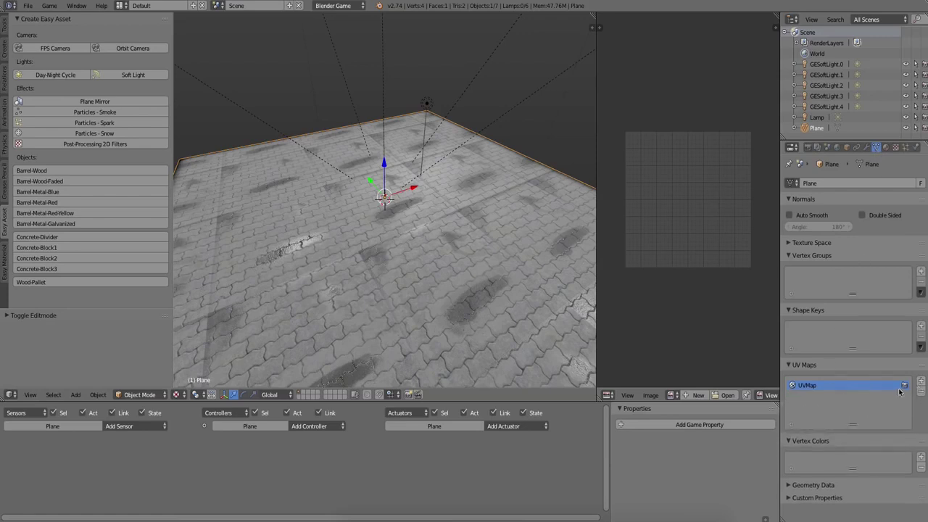
left_click(921, 384)
double_click(821, 385)
type("Detail")
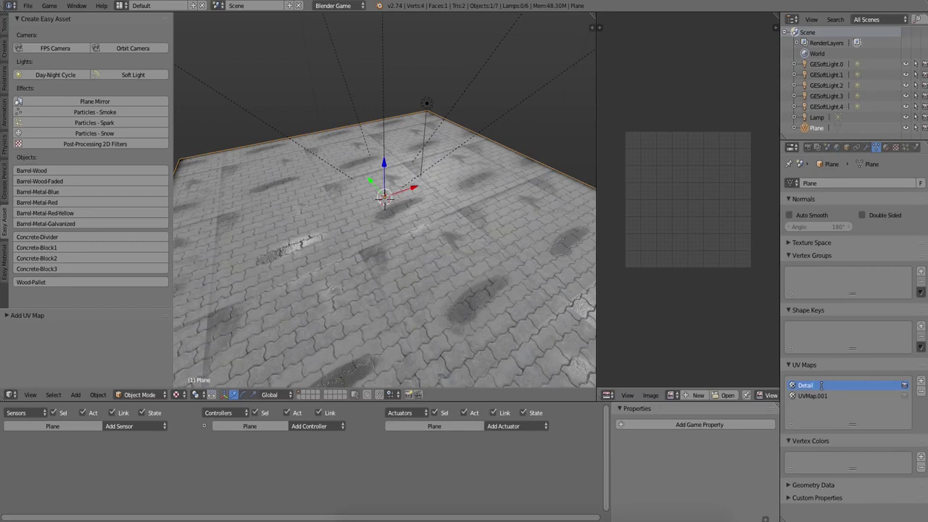
key("Return")
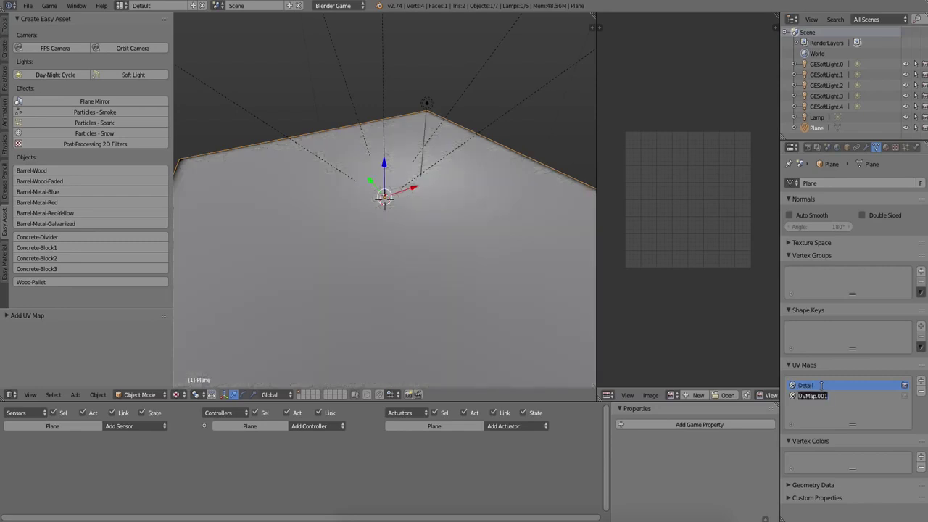
type("L")
Assign the colour and normal textures to the Detail UV map and gloss to Big.
left_click(6, 269)
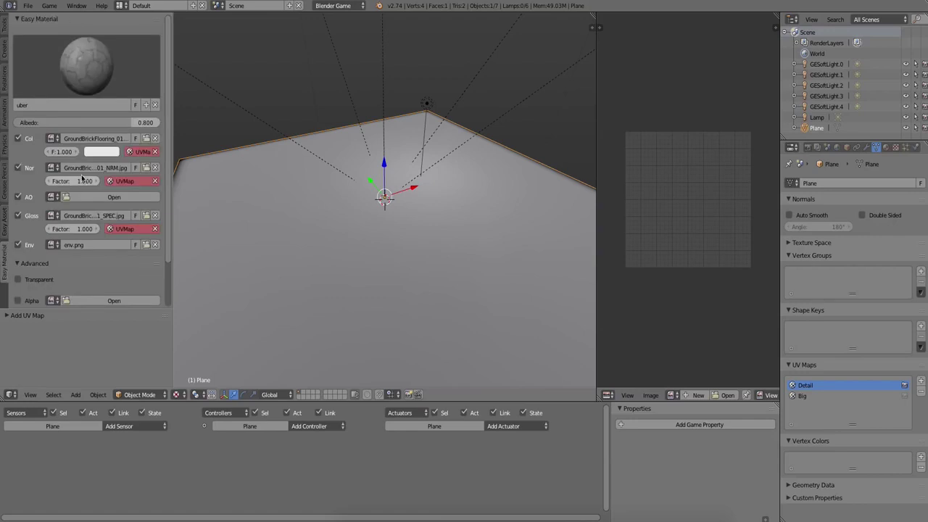
left_click(147, 151)
left_click(129, 178)
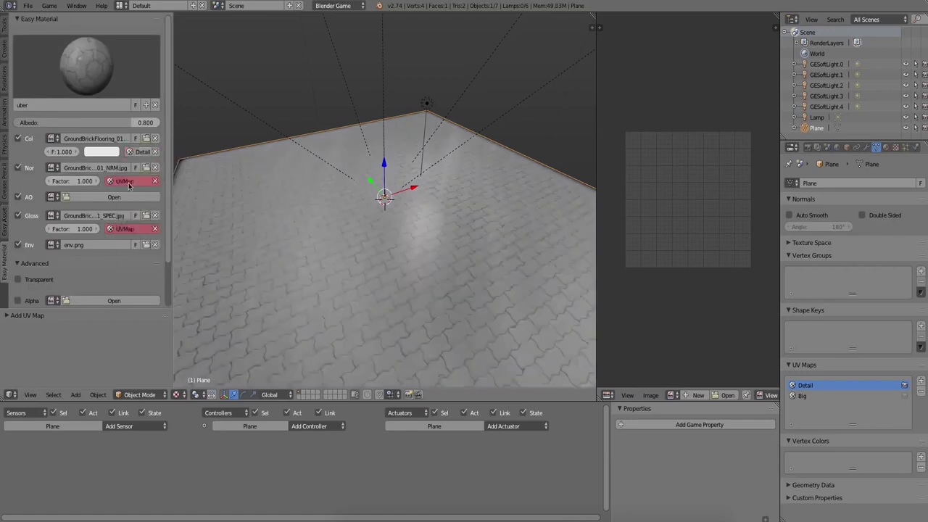
left_click(127, 208)
left_click(126, 229)
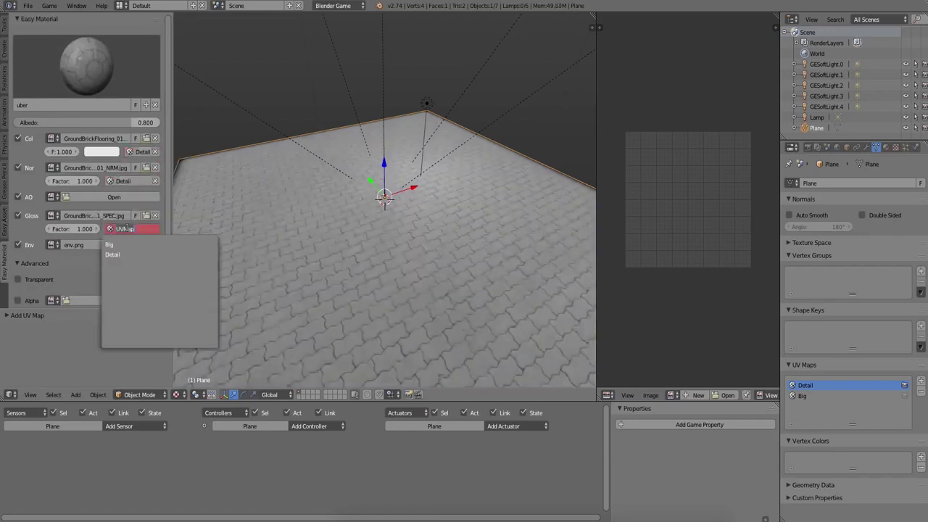
left_click(125, 247)
Shrink and reset the Big UVs in Edit Mode for broad gloss patches.
key("Tab")
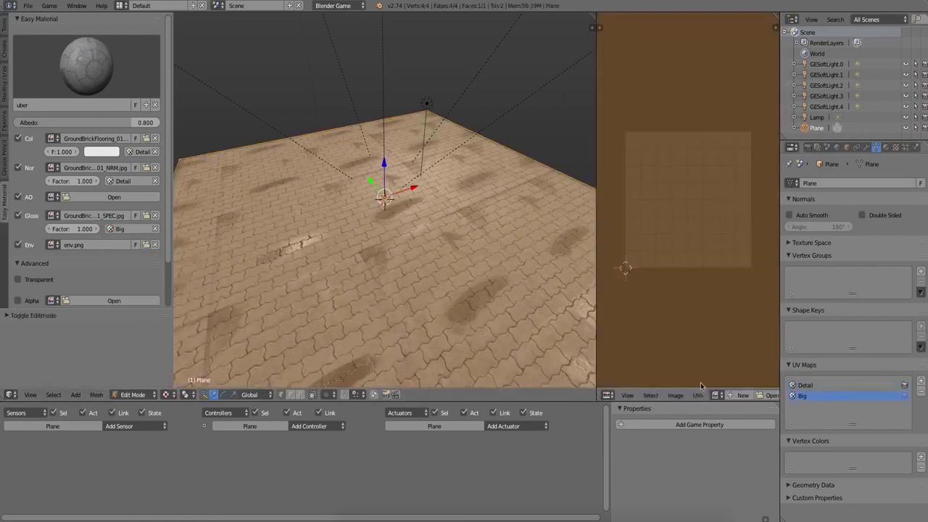
key("s")
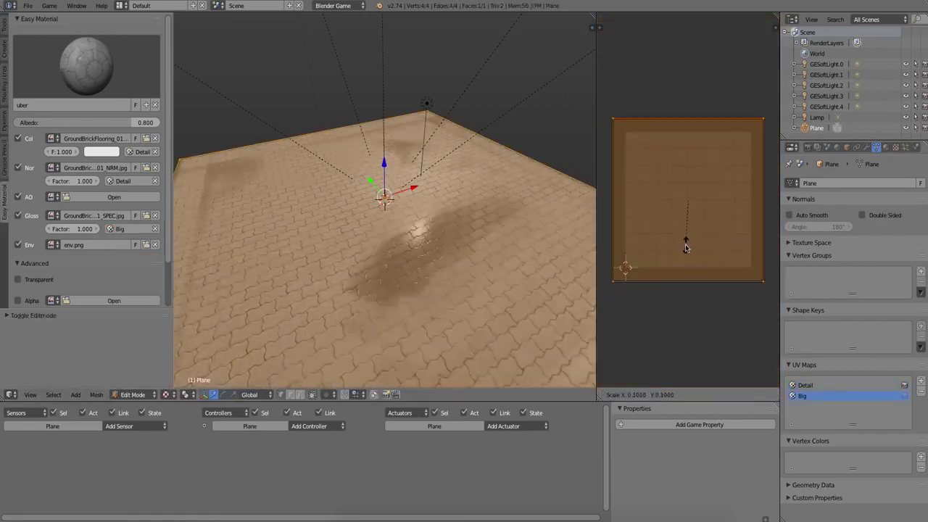
left_click(686, 248)
key("u")
left_click(415, 208)
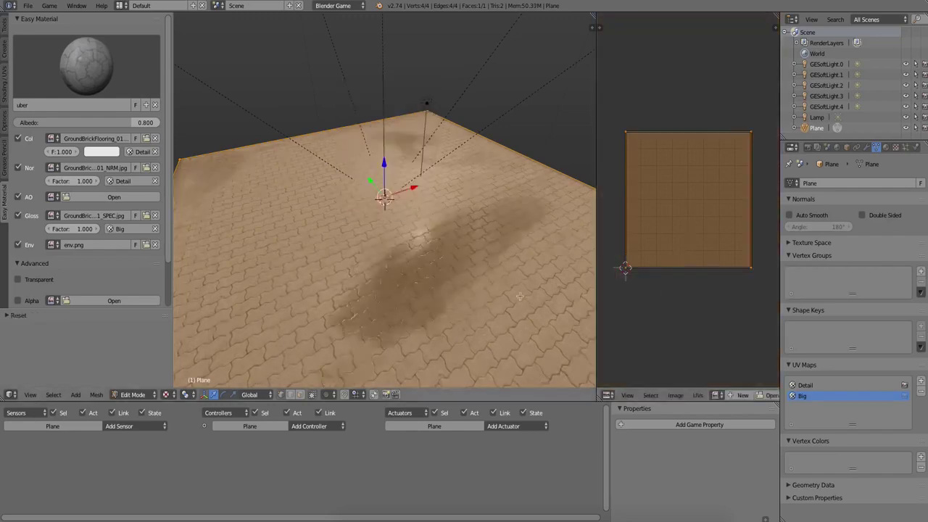
key("Tab")
mouse_move(451, 255)
middle_mouse_down()
mouse_move(462, 320)
mouse_move(441, 246)
mouse_move(374, 245)
mouse_move(326, 271)
mouse_move(369, 319)
mouse_move(400, 277)
mouse_move(469, 243)
mouse_move(504, 243)
middle_mouse_up()
scroll(434, 242, "up", 3)
scroll(325, 274, "down", 3)
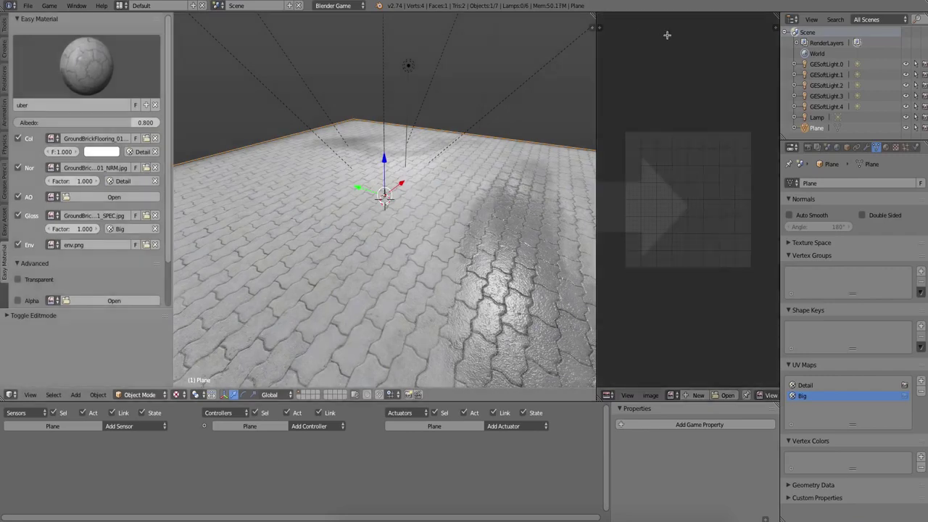
Merge away the image editor, add an Orbit Camera rig and raise it above the floor.
left_click_drag(667, 35, 665, 38)
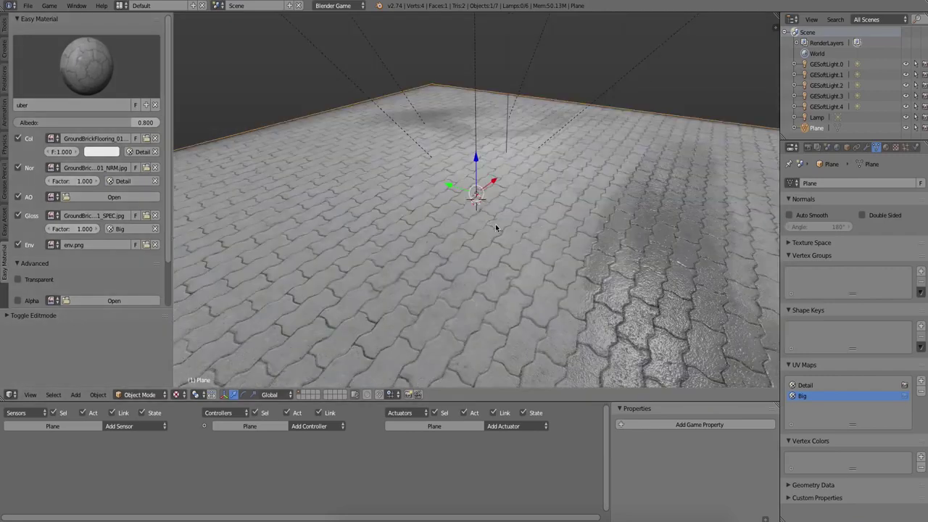
left_click(5, 232)
left_click(130, 49)
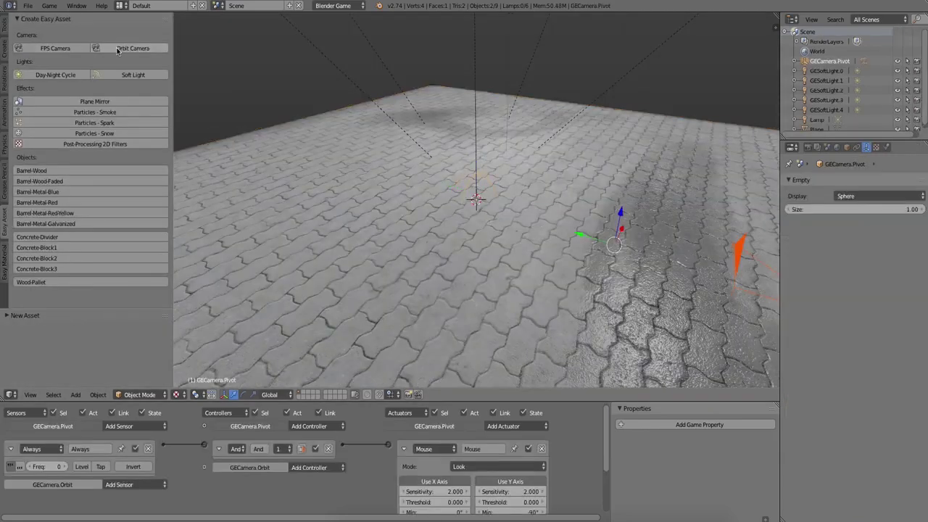
key("z")
scroll(524, 205, "down", 4)
left_click_drag(544, 201, 544, 152)
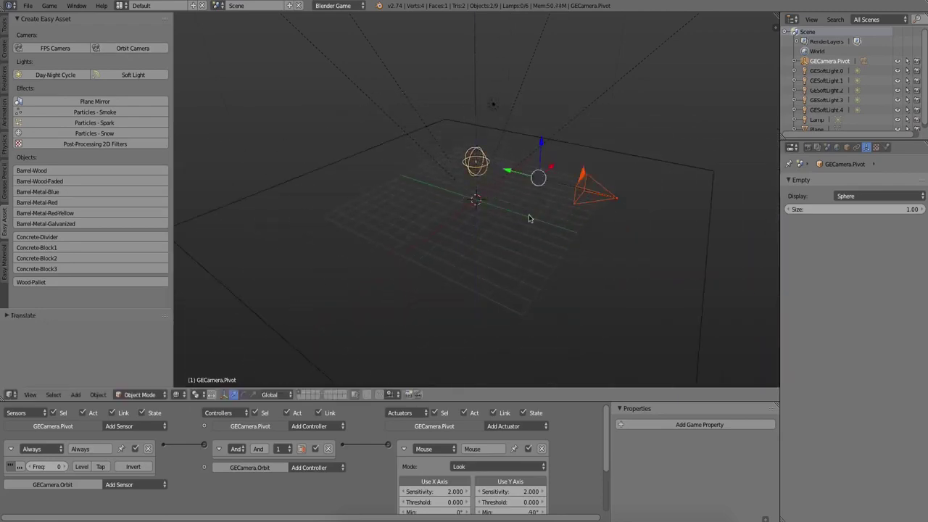
Look through the scene camera and test-run the game.
key("KP_0")
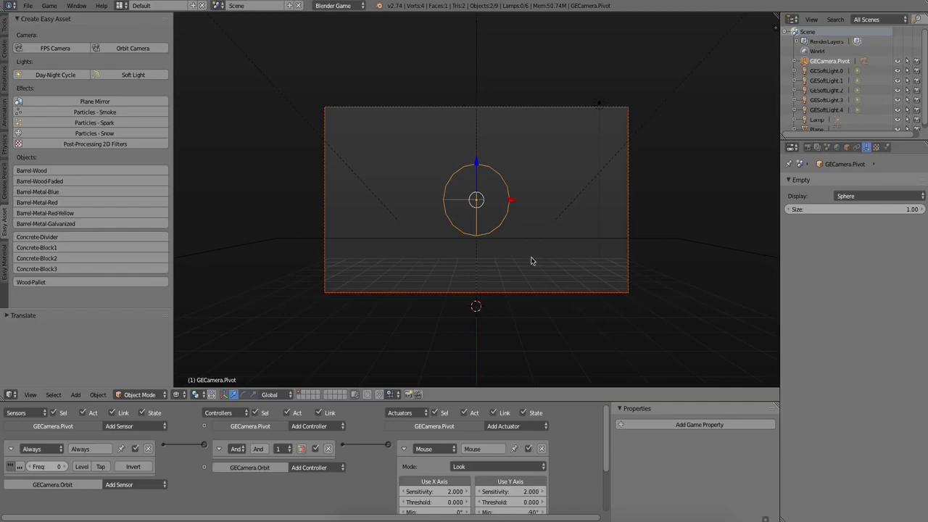
key("p")
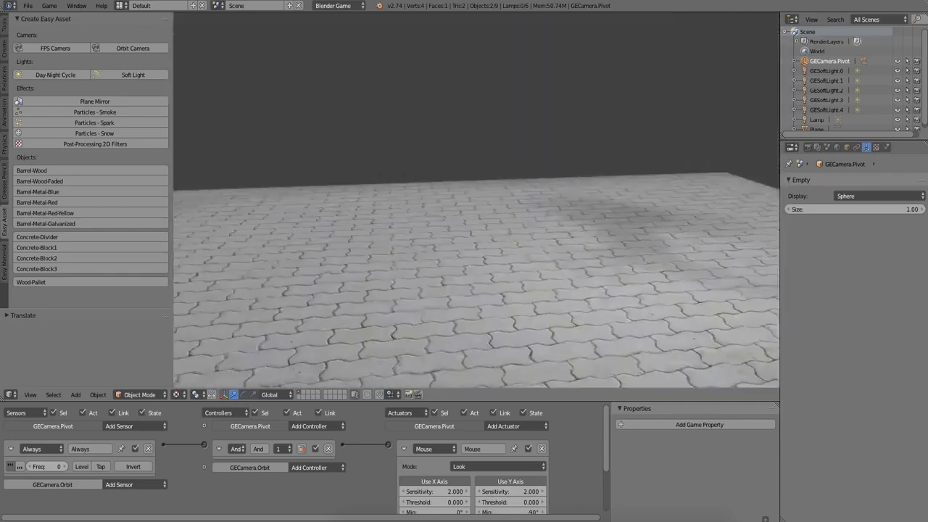
key("Escape")
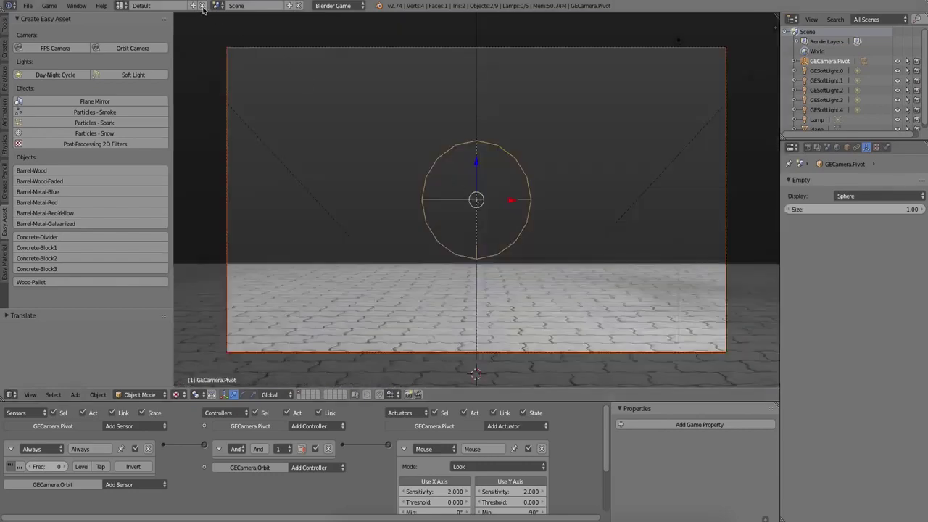
Add a concrete divider and place it at the floor's top-left corner in top view.
left_click(50, 5)
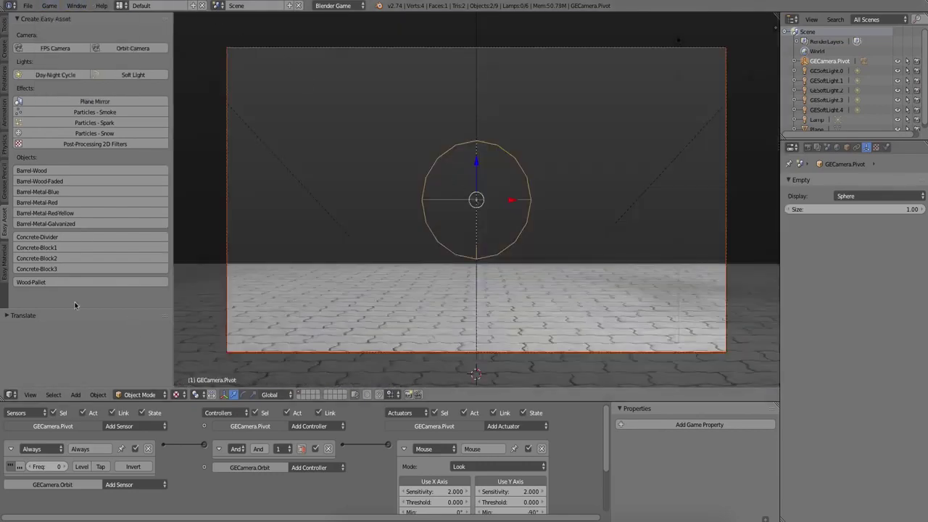
left_click(52, 237)
middle_click_drag(583, 293, 532, 305)
scroll(532, 306, "up", 2)
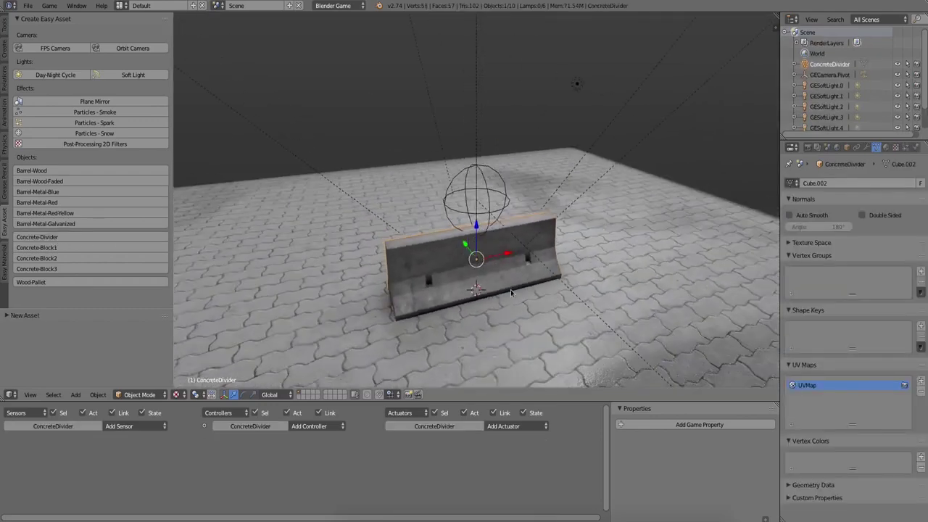
left_click_drag(474, 243, 476, 231)
key("KP_7")
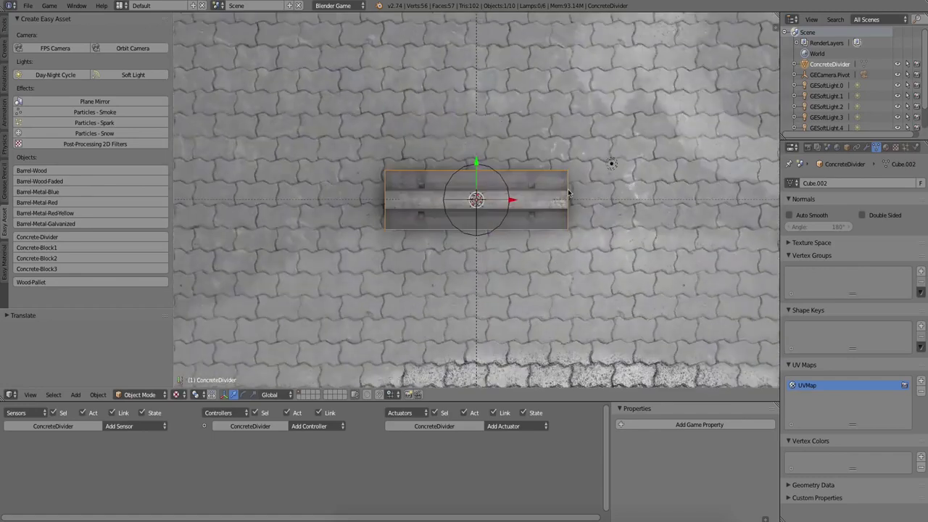
key("KP_5")
key("g")
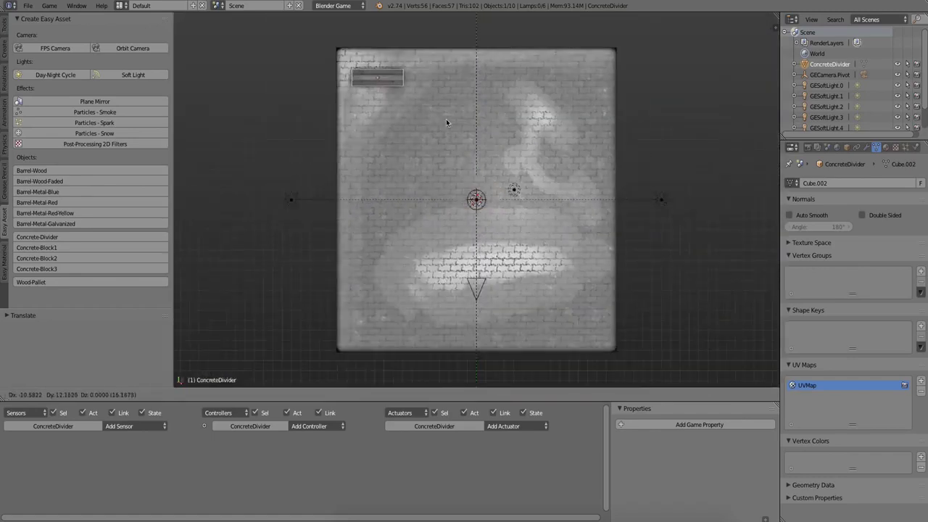
left_click(445, 115)
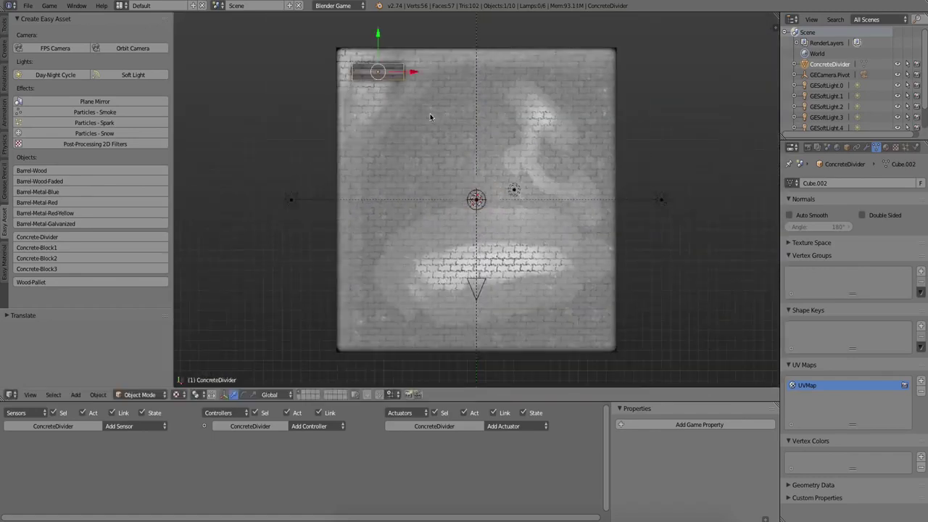
Duplicate the divider to the top-right, bottom-left and bottom-right corners.
key("shift+d")
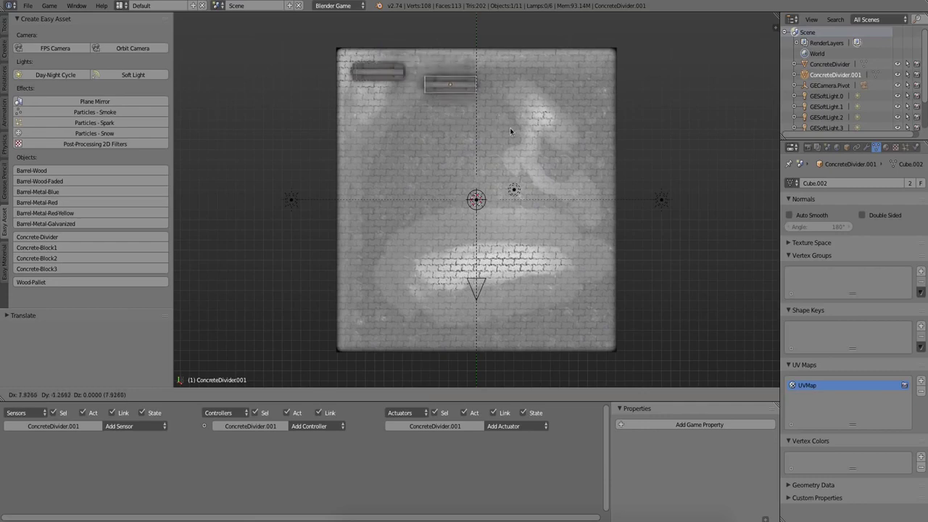
left_click(628, 120)
key("alt+d")
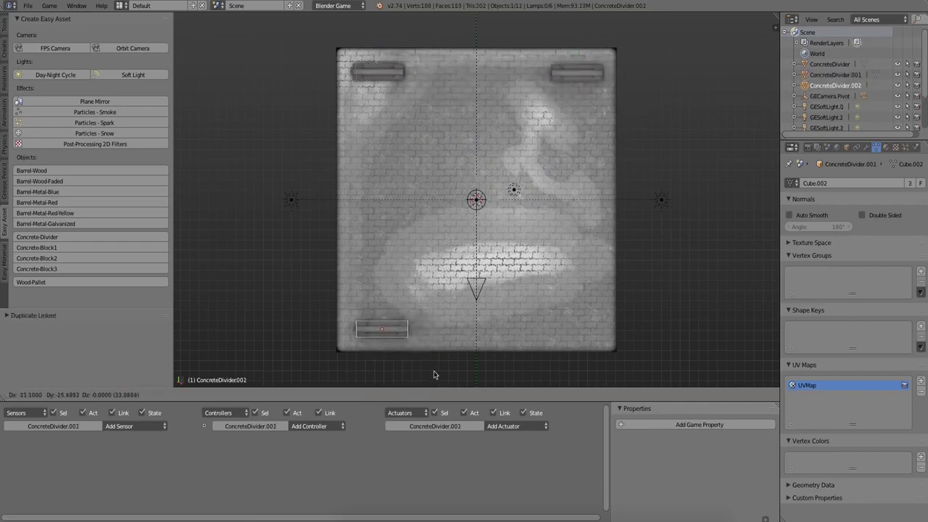
left_click(434, 374)
key("alt+d")
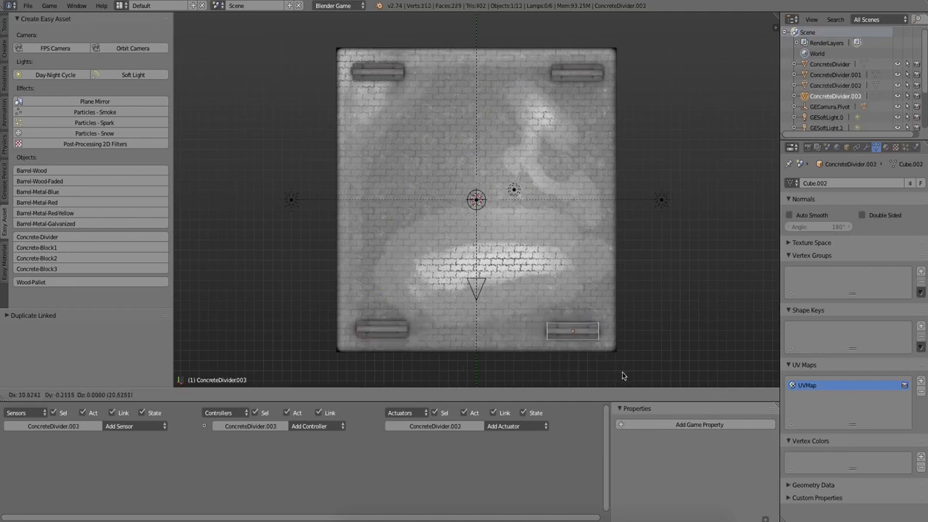
left_click(622, 375)
Place a rotated linked divider copy on the floor's left side and duplicate another for the right.
key("alt+d")
left_click(411, 244)
key("r")
left_click(389, 156)
key("alt+d")
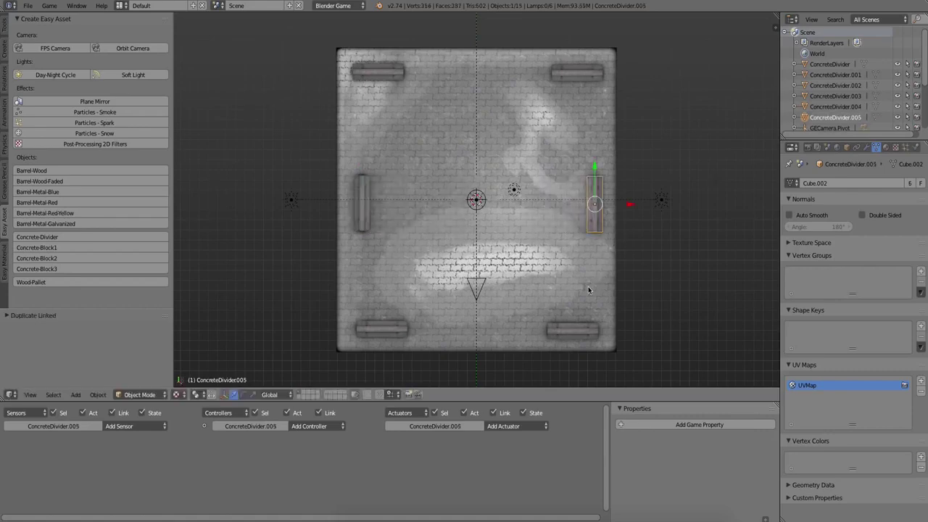
Check the barriers through the game camera and in a quick game test.
middle_click_drag(575, 288, 460, 228)
scroll(459, 227, "up", 5)
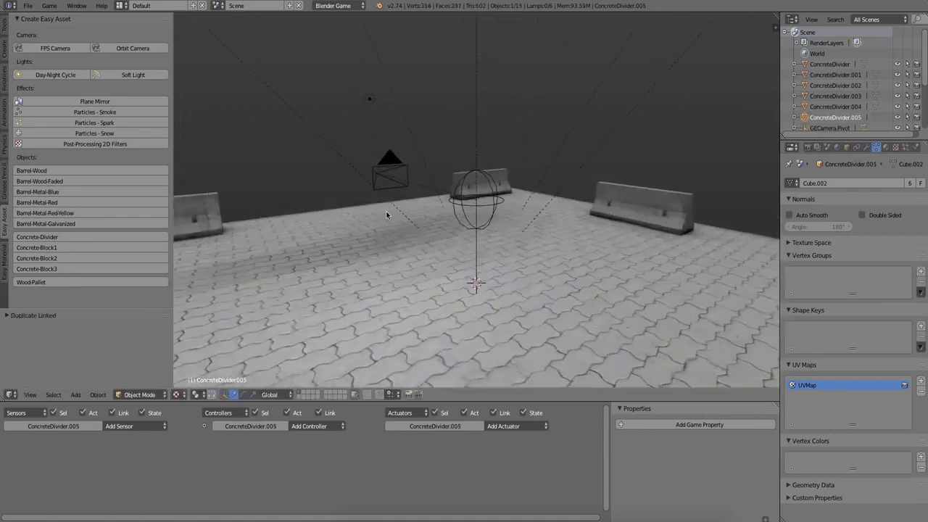
key("KP_0")
key("p")
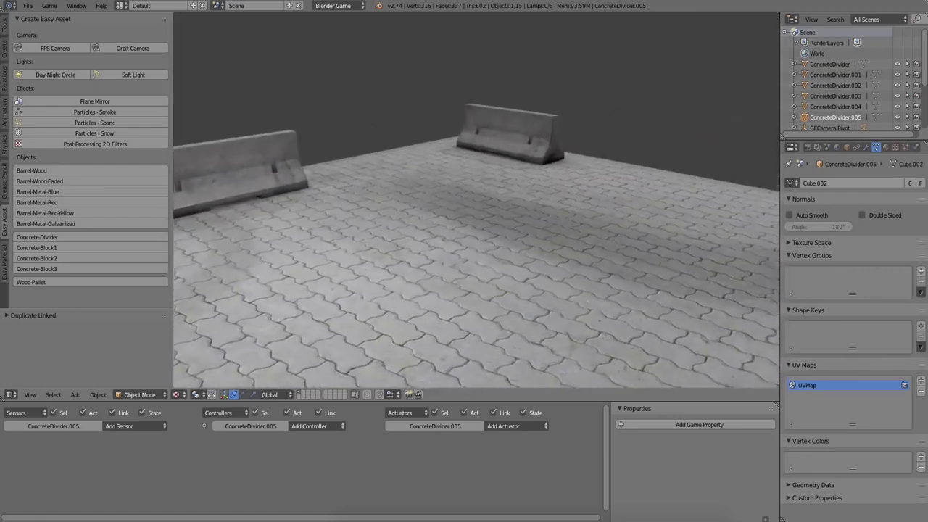
key("Escape")
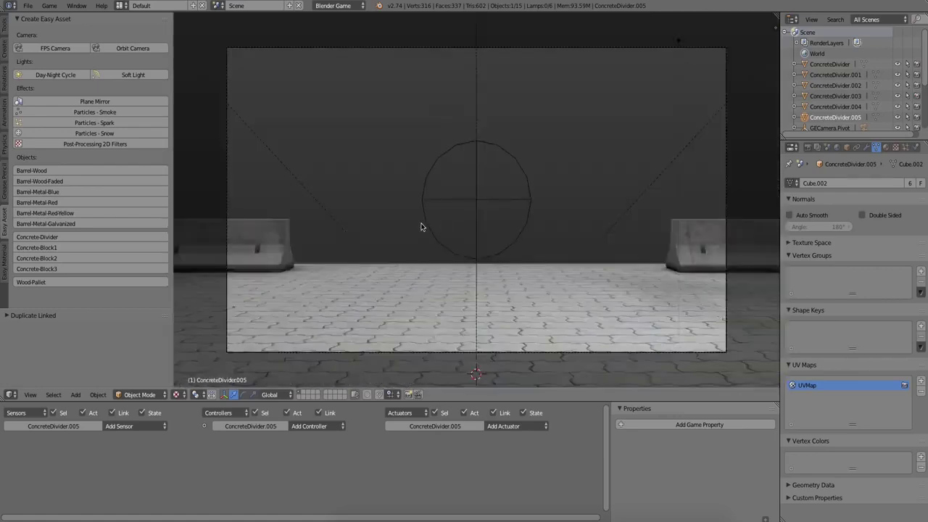
Add the Barrel-Wood-Faded asset in front of the camera and scale it down.
left_click(60, 183)
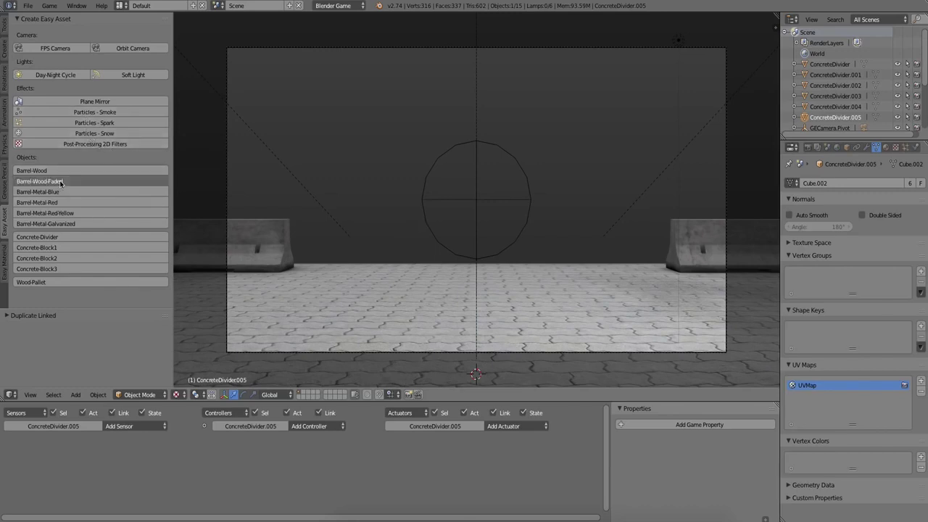
left_click(61, 182)
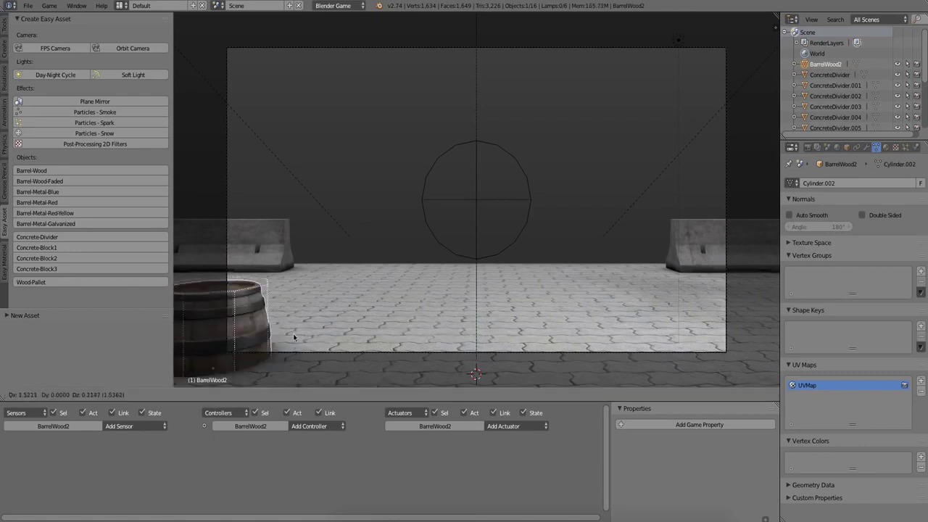
left_click(496, 237)
key("s")
left_click(488, 267)
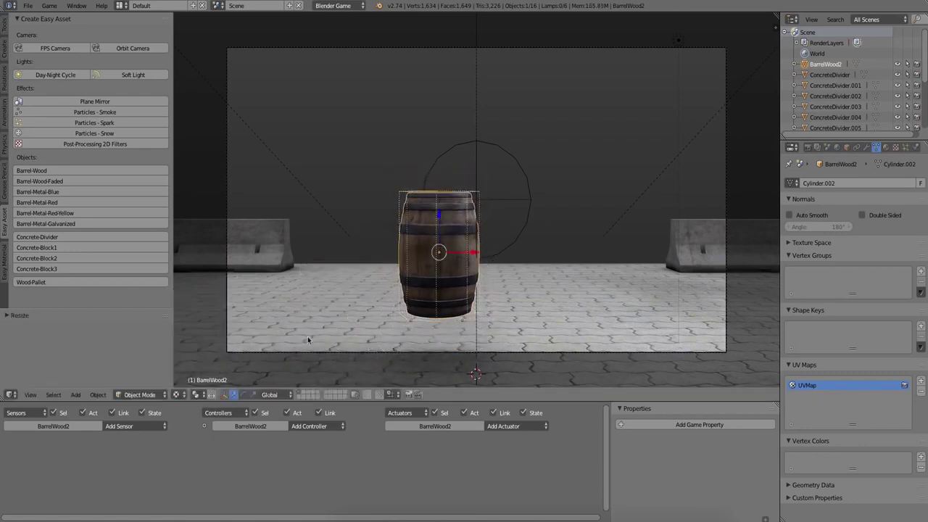
Move the wooden barrel to layer 2 and return to layer 1.
key("m")
key("2")
key("2")
key("1")
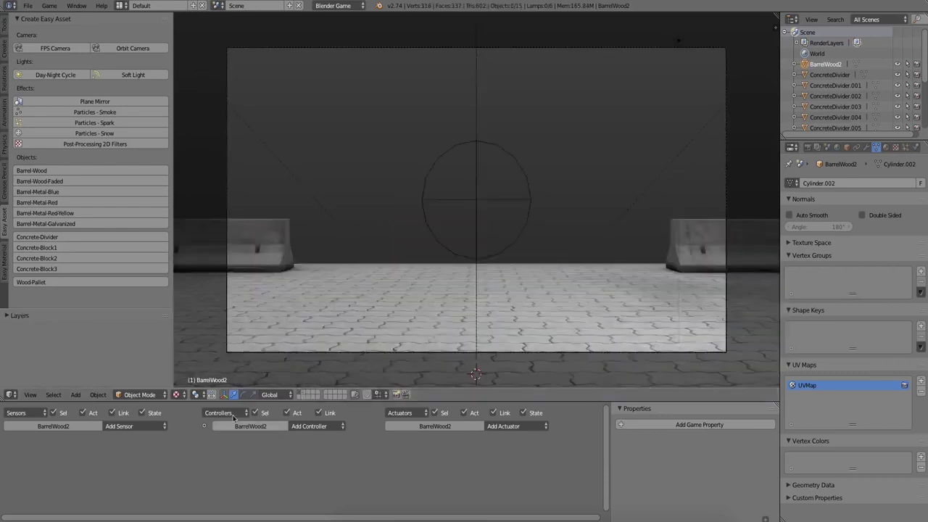
Select GECamera.Orbit and link a new Keyboard sensor to an Edit Object actuator.
right_click(261, 353)
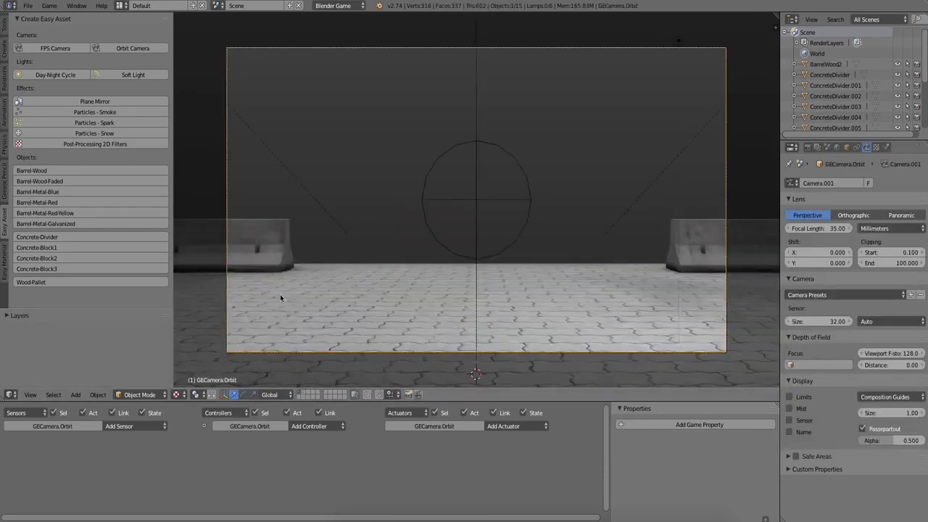
left_click(134, 428)
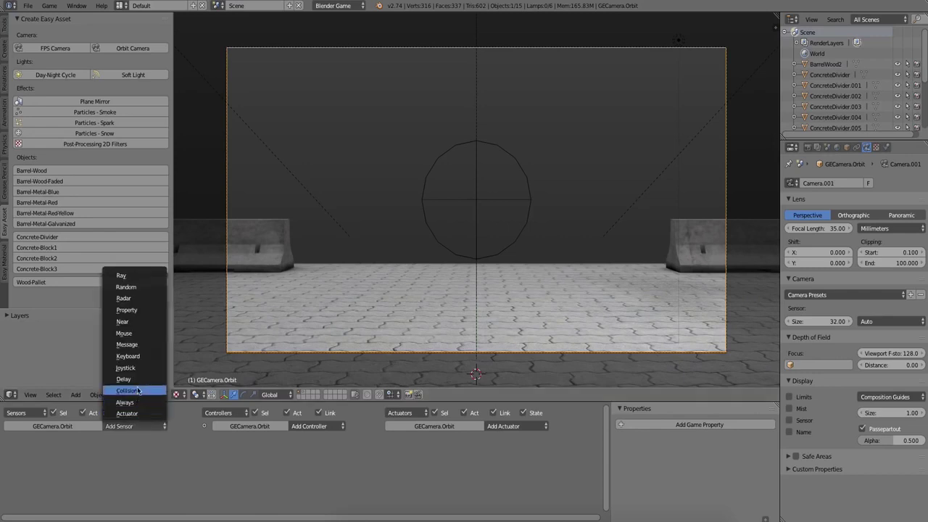
left_click(136, 357)
left_click(521, 427)
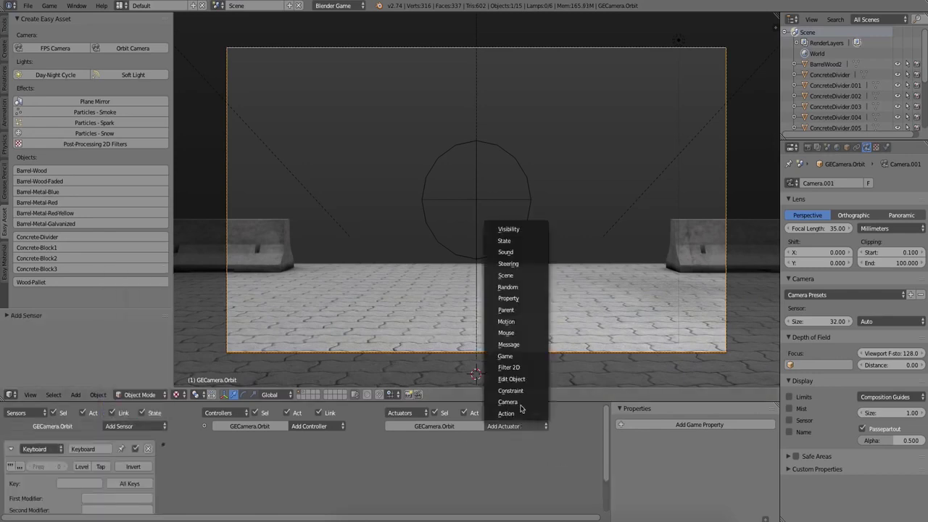
left_click(520, 378)
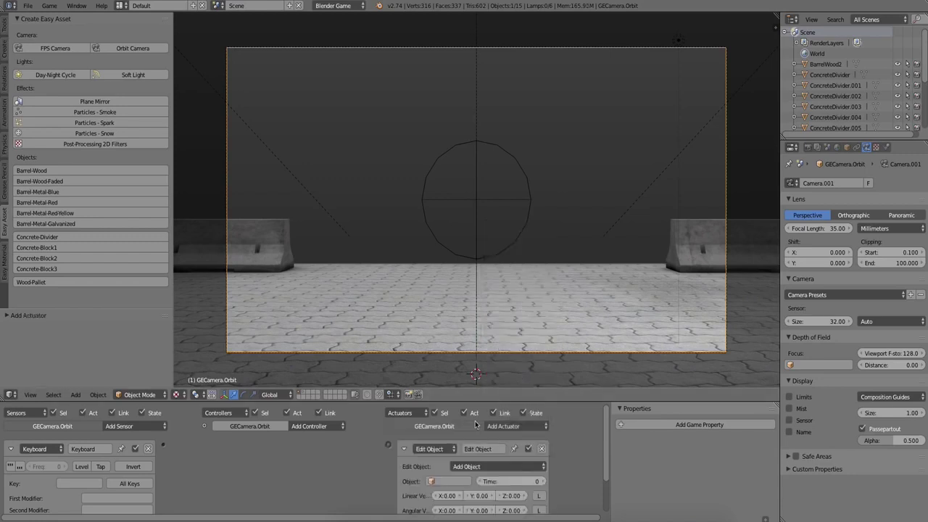
left_click_drag(475, 401, 481, 316)
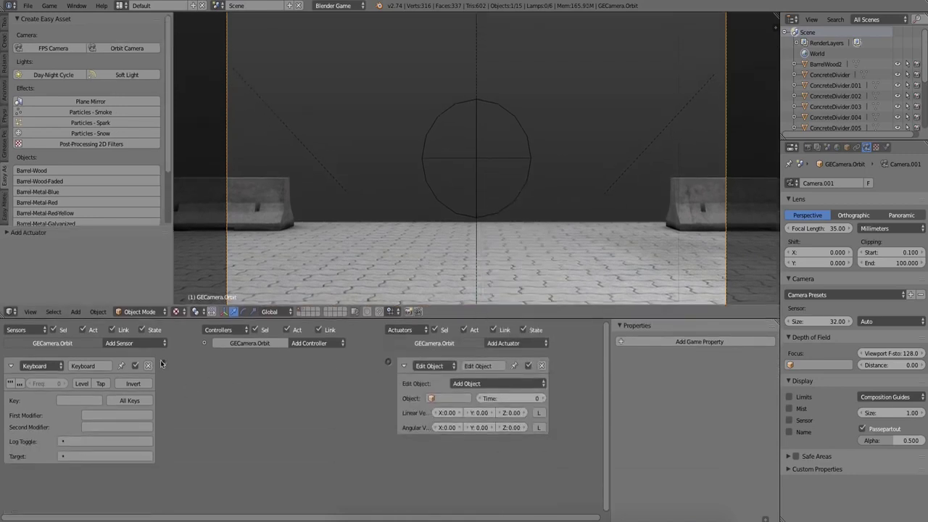
left_click_drag(165, 365, 388, 361)
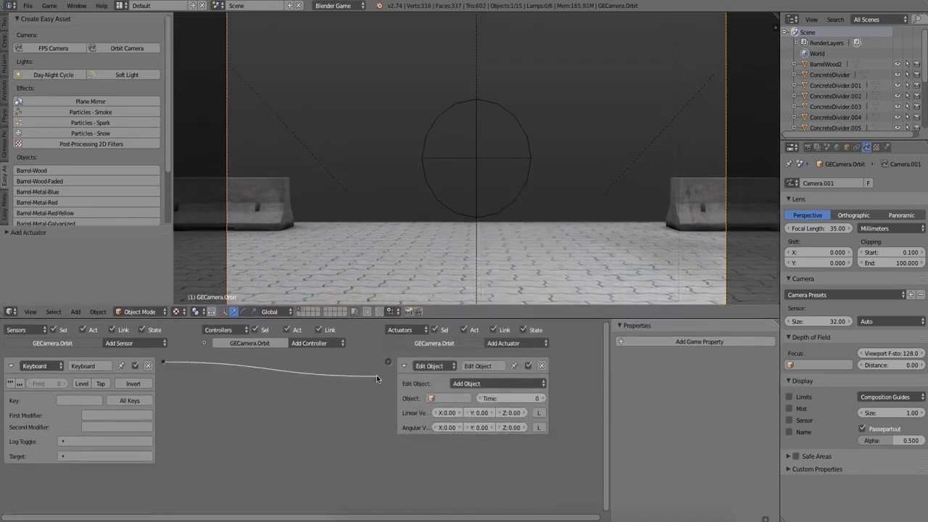
Trigger on Spacebar, adding BarrelWood2 for 1000 frames with local Z velocity -50.
left_click(59, 401)
key("space")
left_click(456, 398)
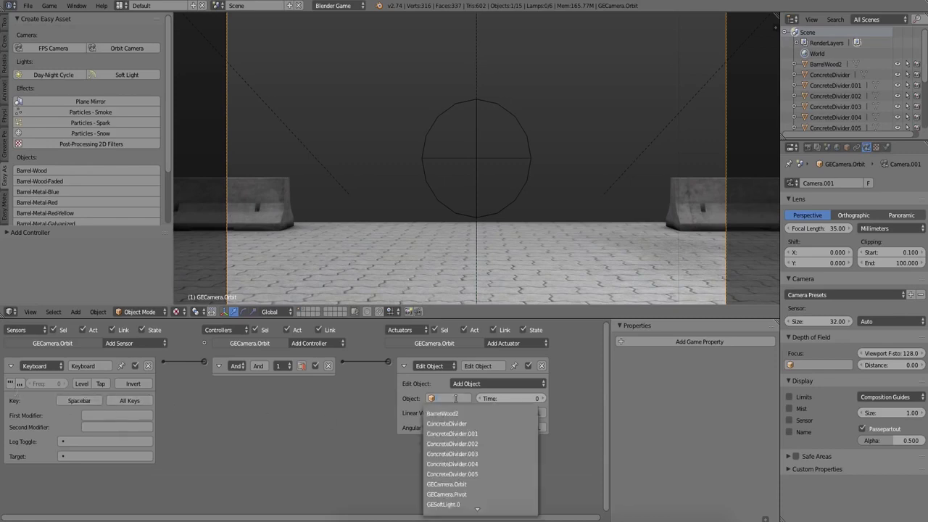
left_click(455, 414)
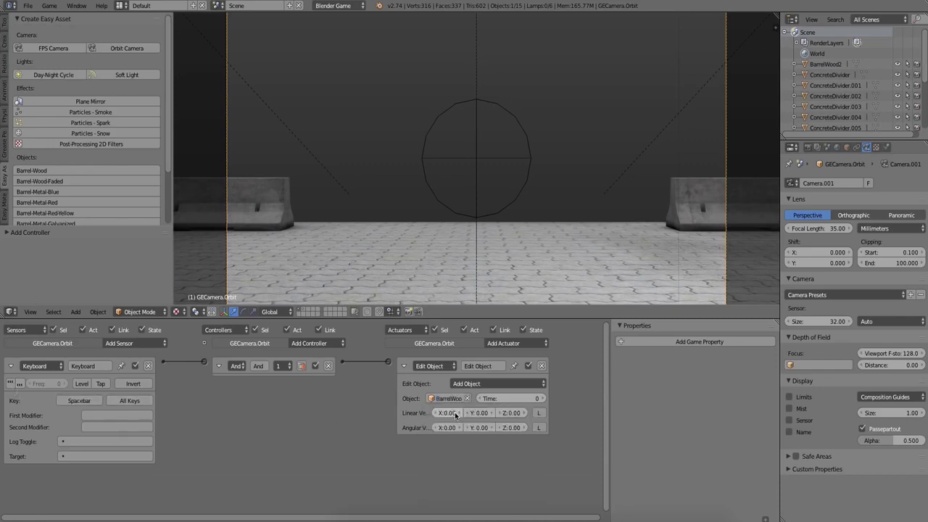
left_click(498, 399)
key("Return")
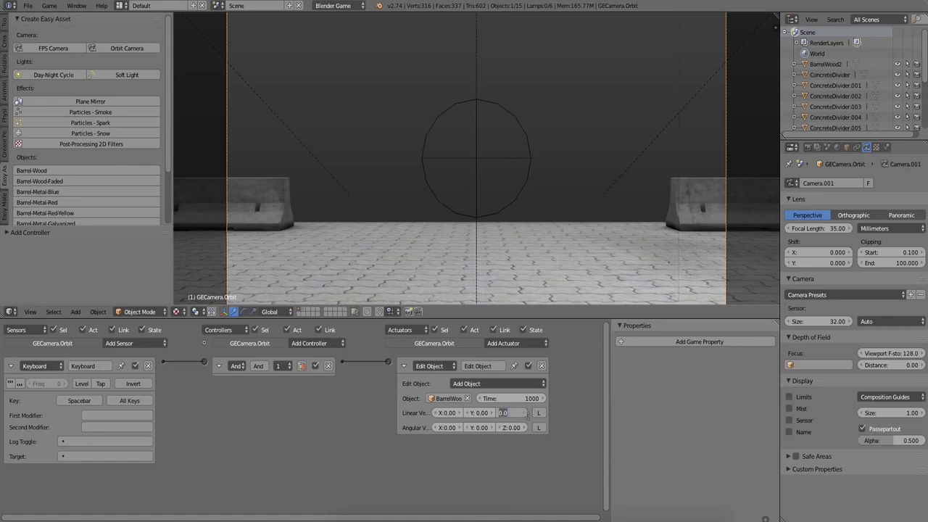
type("-100")
key("Return")
left_click(537, 414)
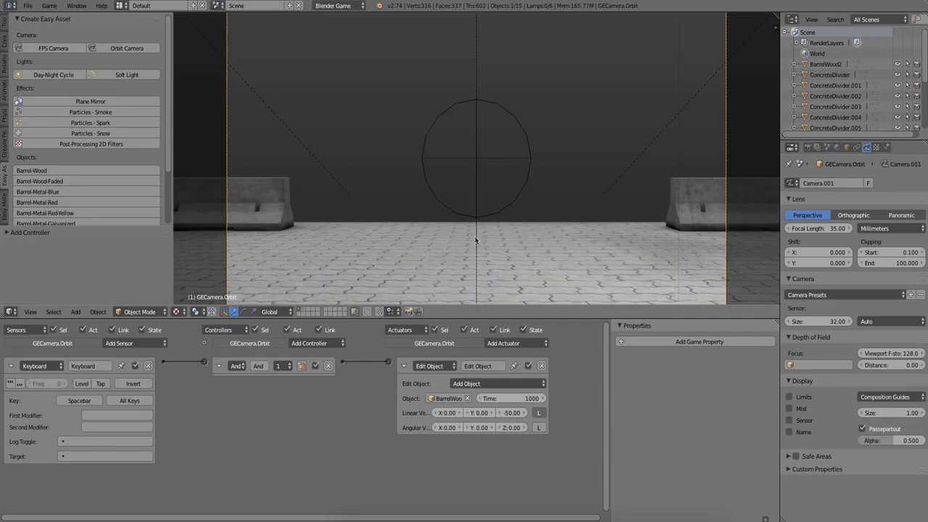
Test-play the game, firing barrels with Spacebar.
key("p")
key("space")
key("space")
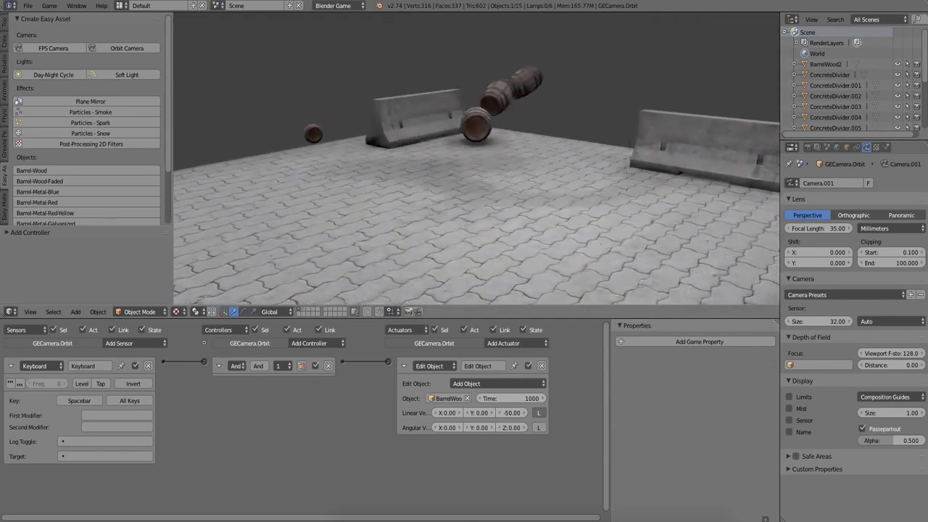
key("Escape")
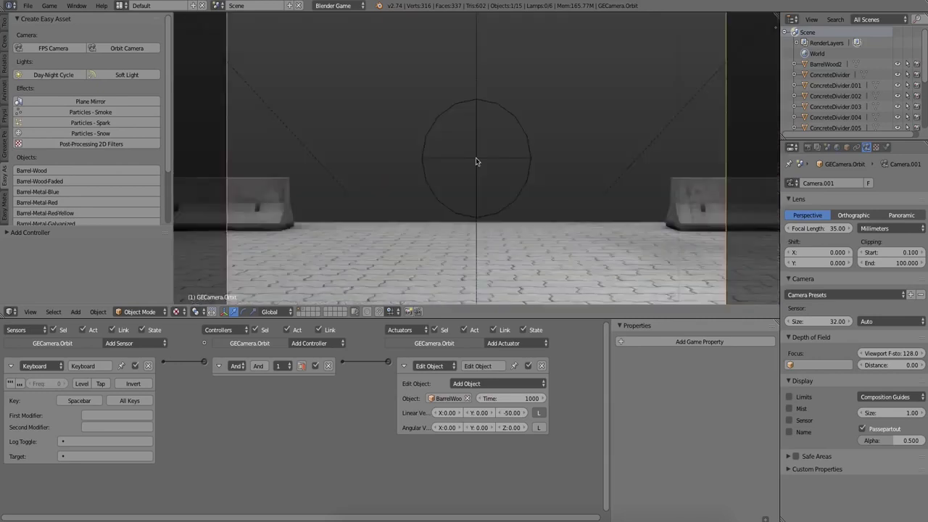
Enable pulse mode on the Keyboard sensor at frequency 10 and test continuous firing.
left_click(14, 387)
left_click(50, 383)
type("10")
key("Return")
key("p")
key("space")
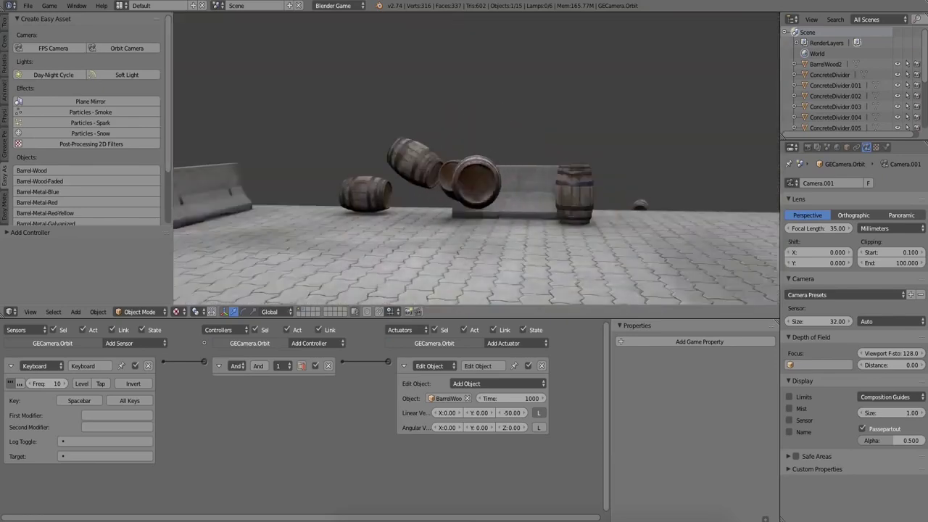
key("Escape")
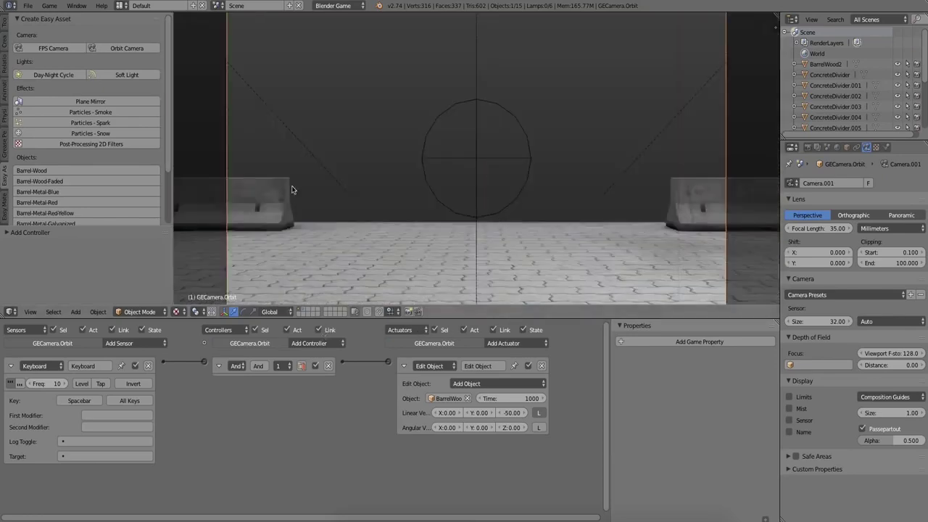
Isolate the barrel on layer 2 and add a Particles - Smoke emitter there.
left_click(431, 175)
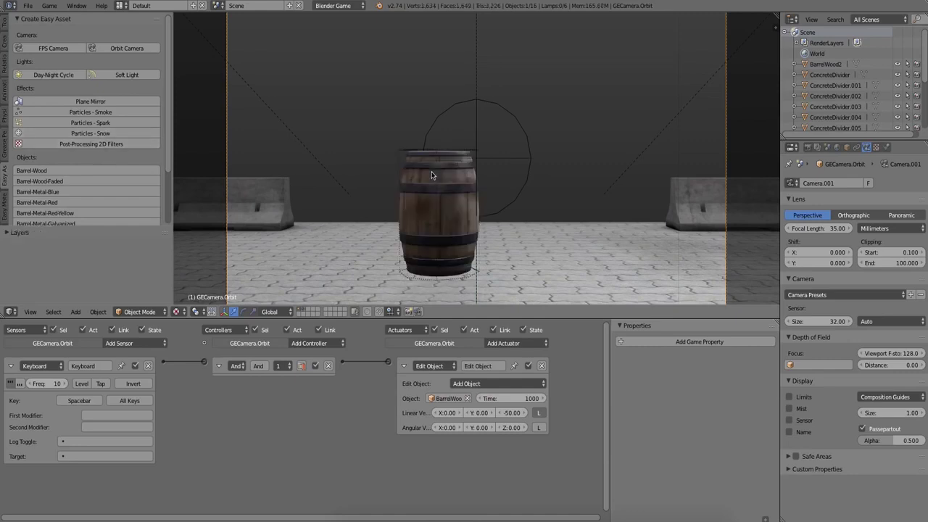
right_click(404, 203)
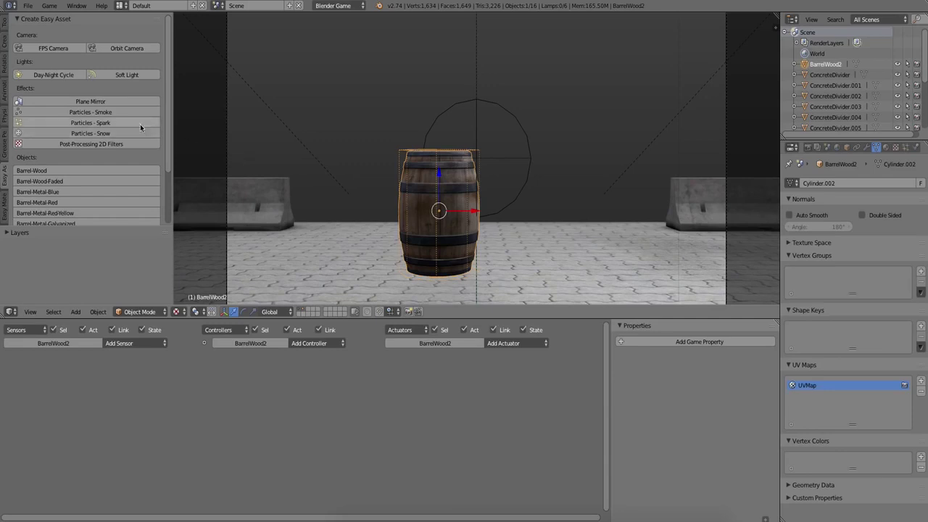
key("shift+h")
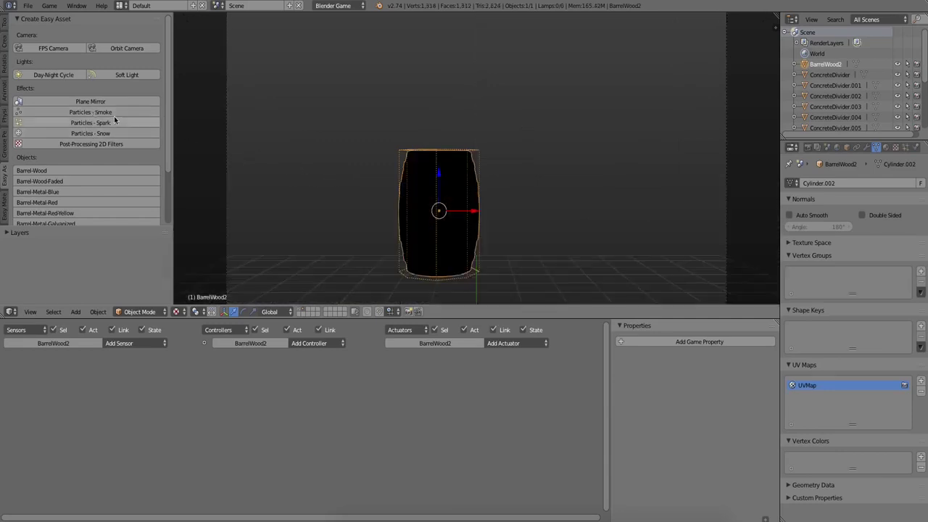
left_click(112, 112)
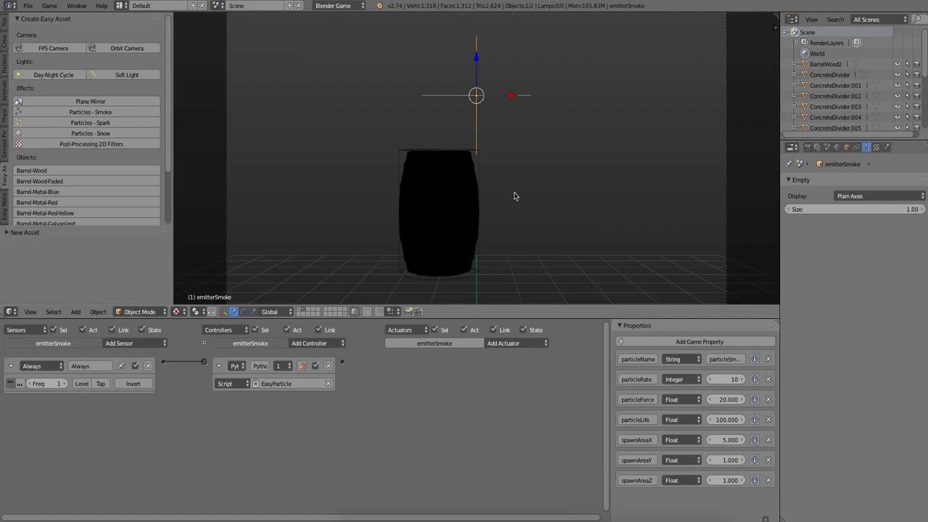
Toggle between layers 1 and 2 to check the smoke emitter's placement.
key("1")
key("2")
right_click(440, 220)
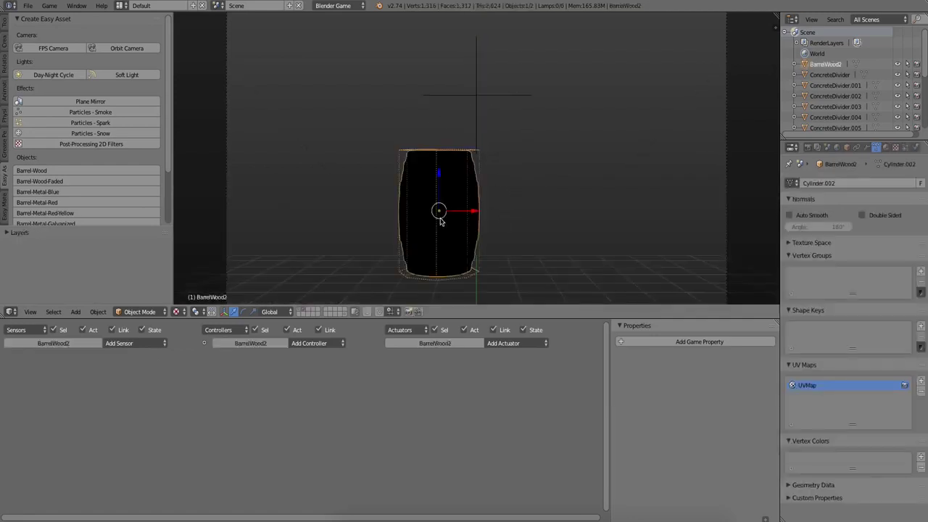
key("shift+1")
key("2")
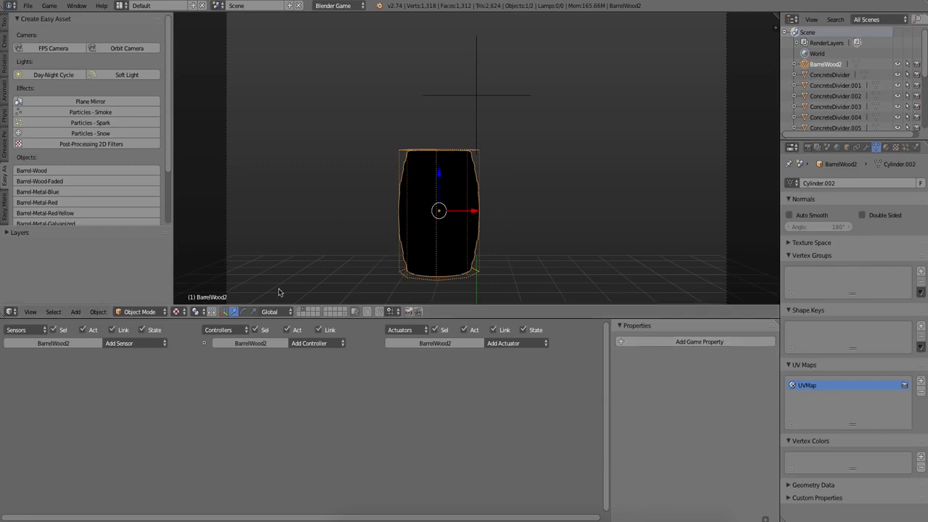
Link a new Collision sensor on the barrel to an Edit Object actuator.
left_click(123, 344)
left_click(127, 378)
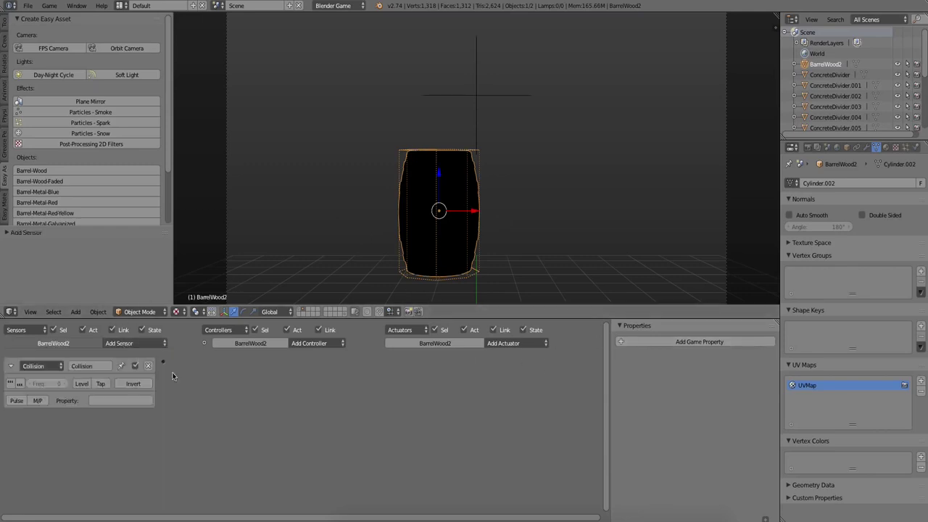
left_click(494, 345)
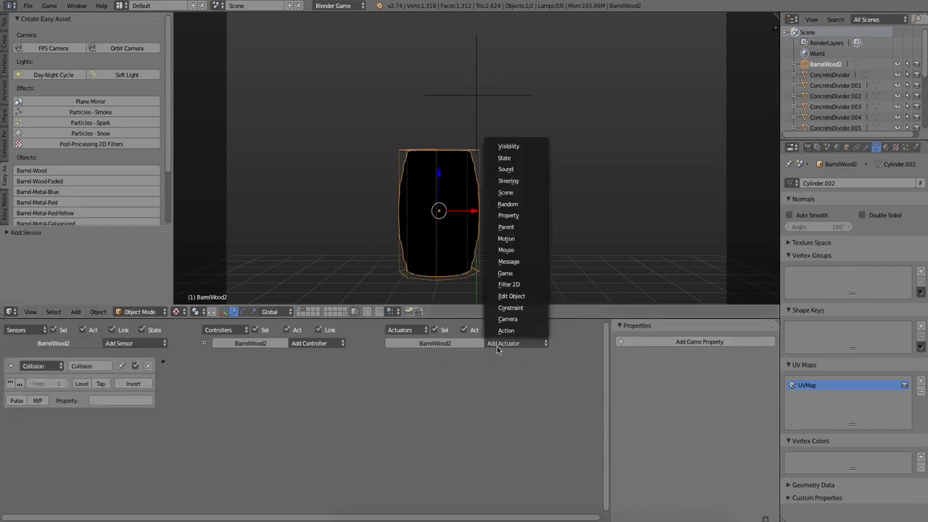
left_click(515, 295)
left_click_drag(162, 364, 387, 362)
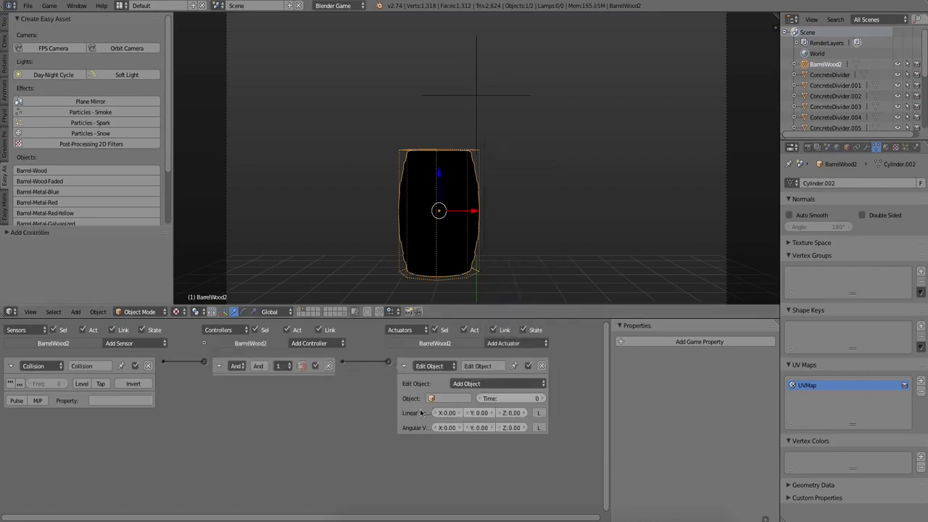
Set the actuator to add emitterSmoke with Time 10, then test-run the game.
left_click(460, 399)
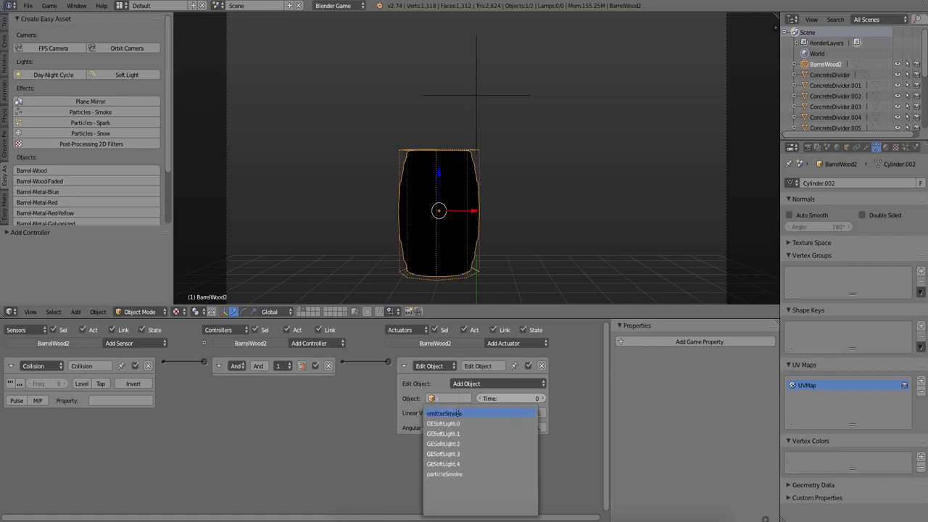
left_click(461, 412)
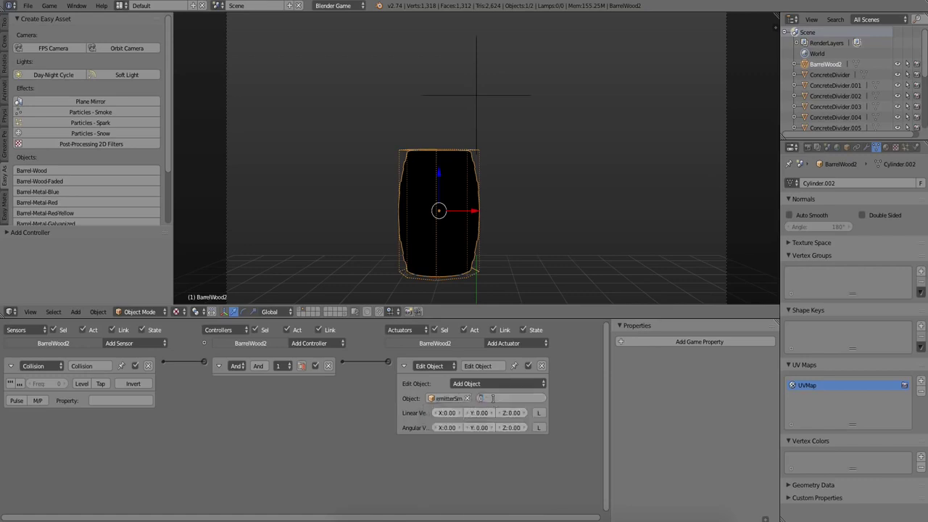
type("20")
key("Return")
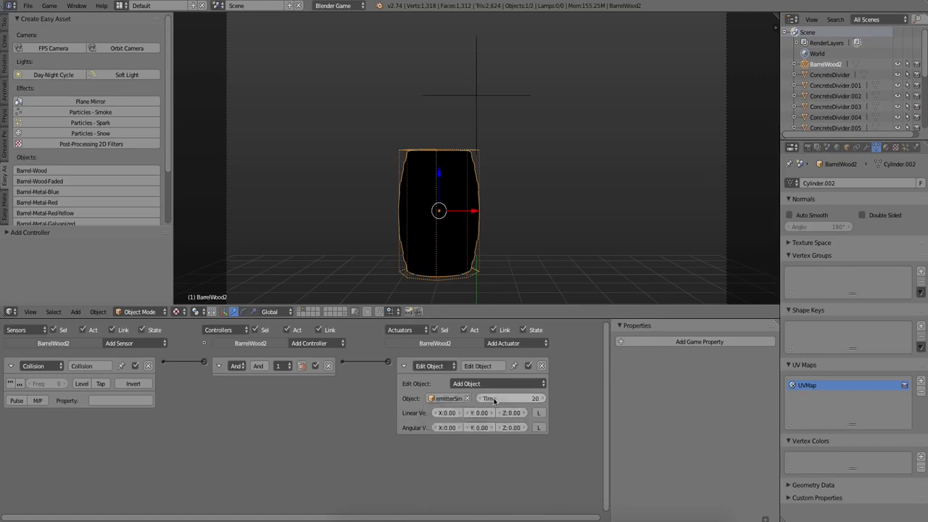
left_click(517, 400)
type("10")
key("Return")
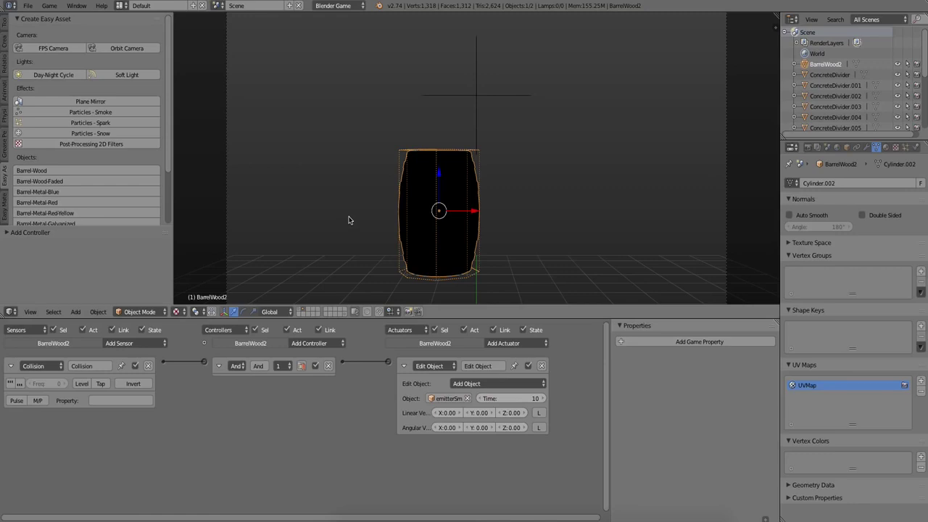
key("p")
key("Escape")
key("p")
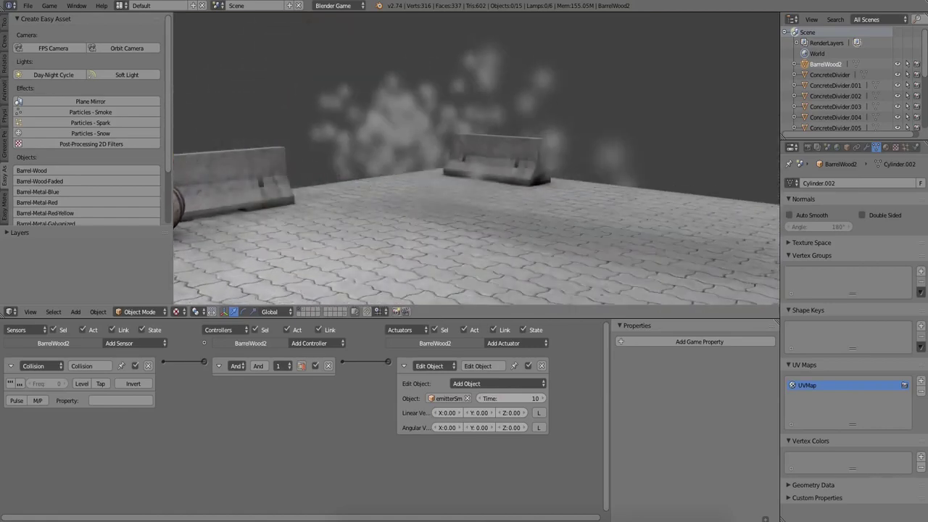
Exit the smoke-on-impact test run with Esc.
key("Escape")
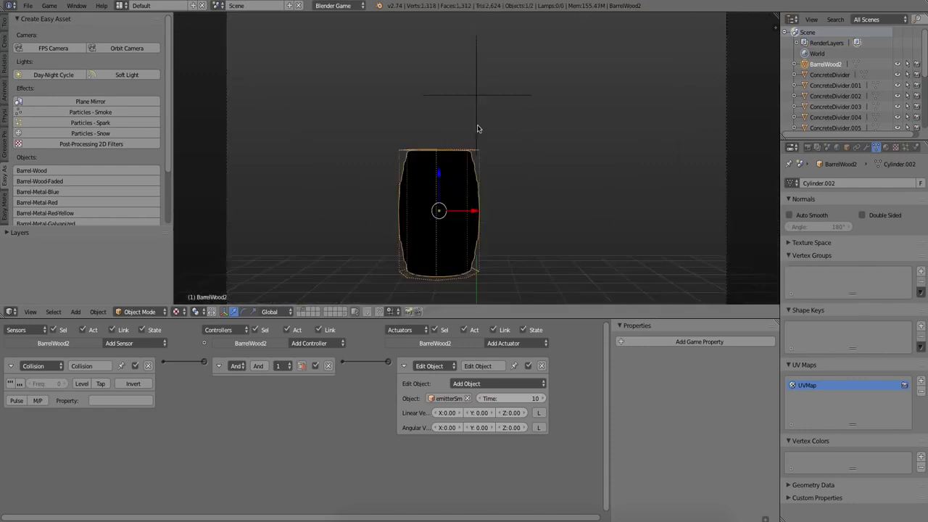
On emitterSmoke, set particle rate 5, force 1 and life 100.
right_click(475, 95)
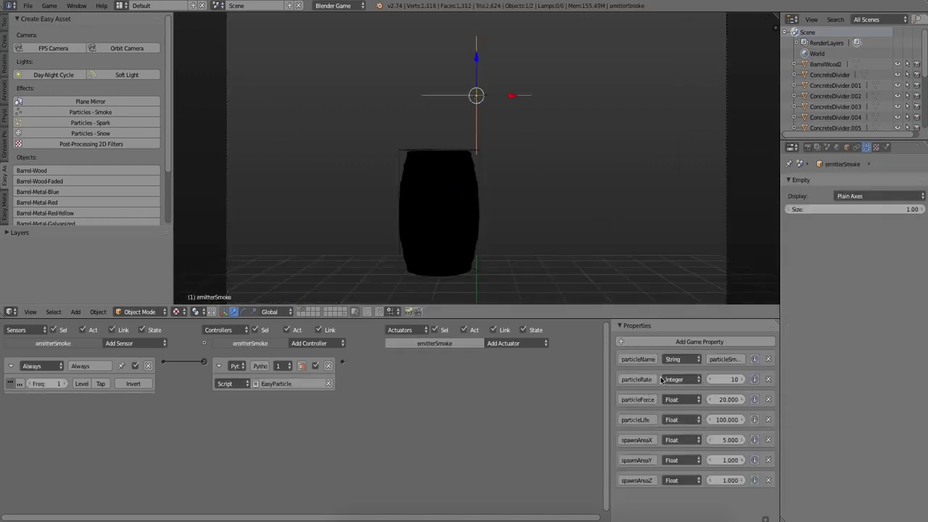
left_click(719, 381)
key("Return")
type("1")
key("Return")
key("Return")
type("1")
key("Return")
Test the smoke, adjust particle force to 5, and run the game again.
key("p")
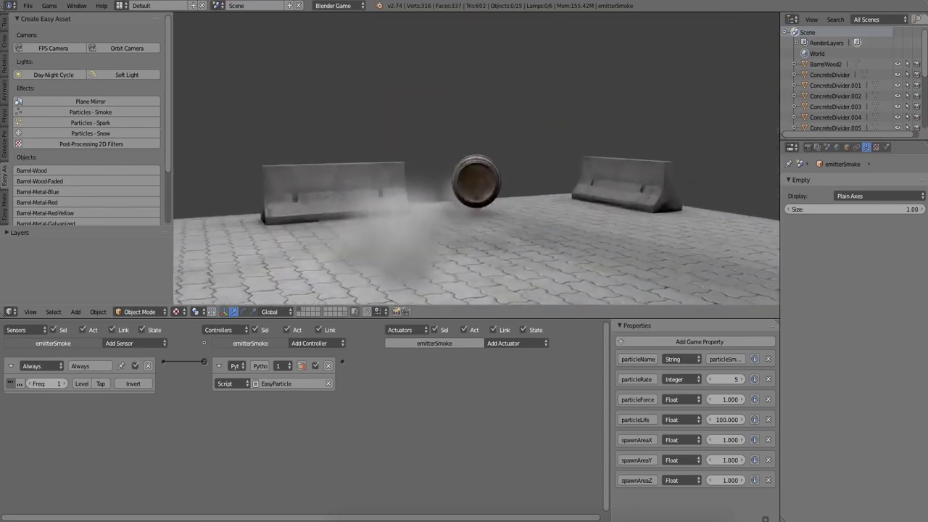
key("Escape")
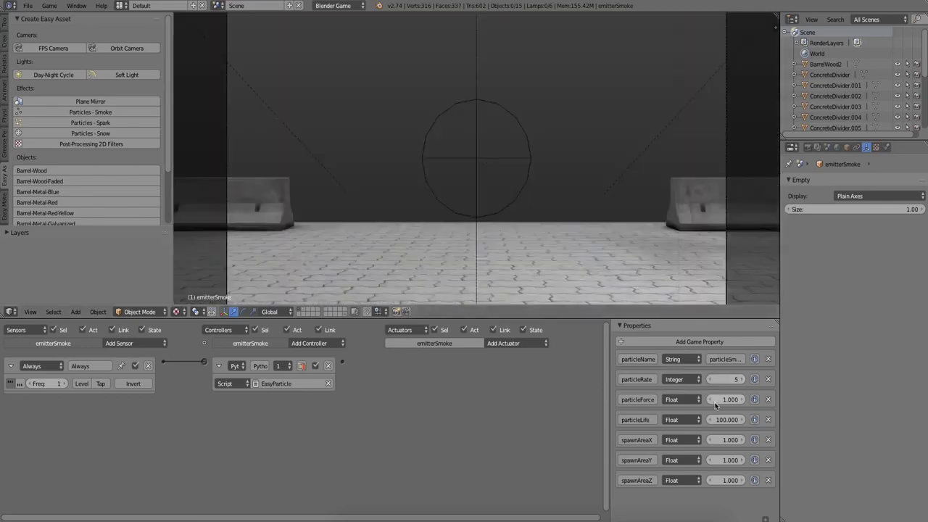
left_click_drag(714, 401, 707, 402)
type("5.000")
key("p")
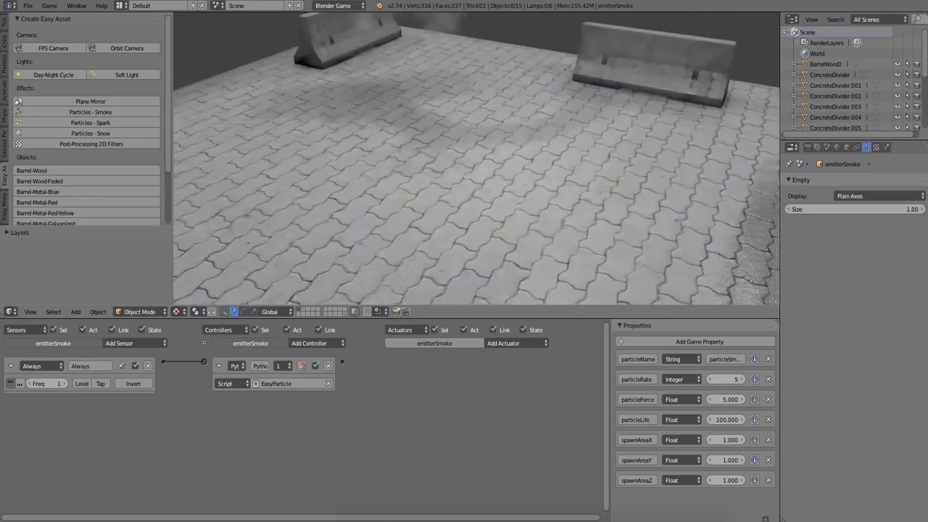
Raise the smoke's particle force to 10 and test it.
key("Escape")
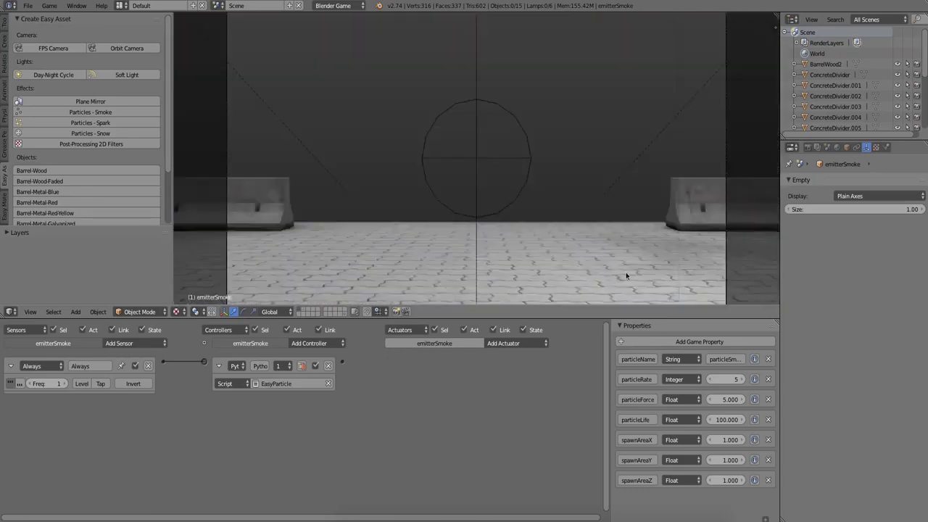
left_click(714, 399)
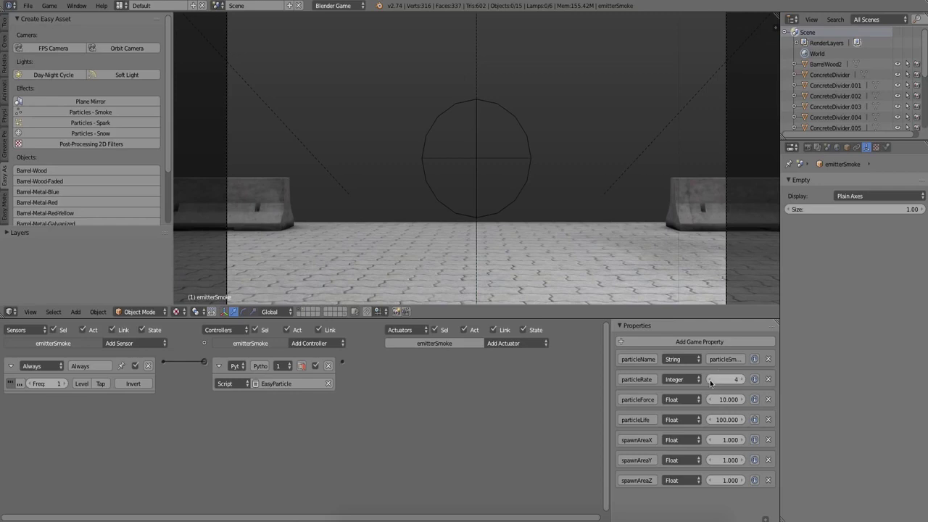
key("p")
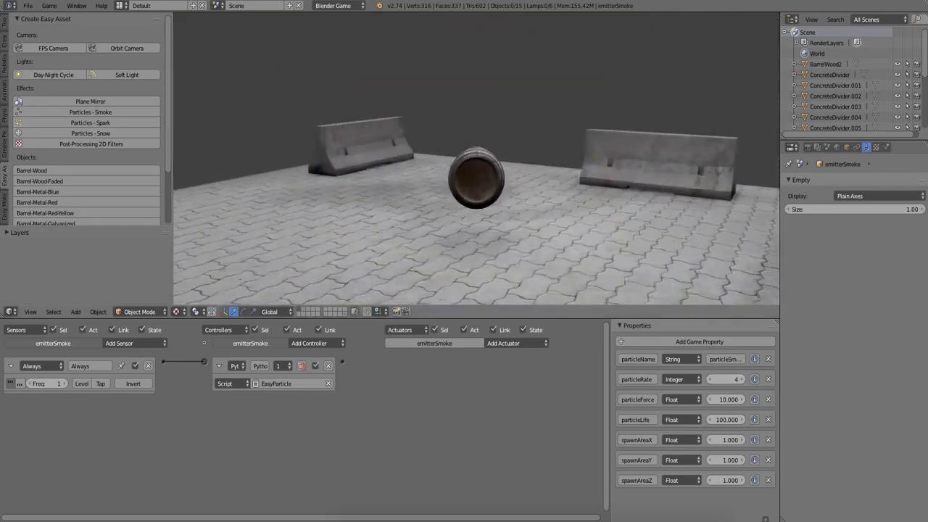
key("Escape")
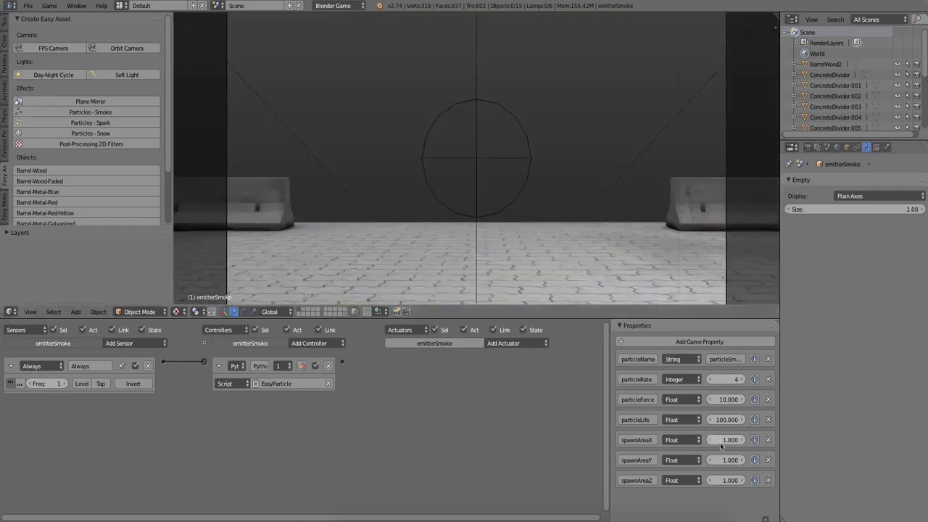
Set the spawn area values to 2 and test the wider smoke spread.
left_click(722, 440)
type("2")
key("Return")
left_click(722, 460)
type("2")
key("Return")
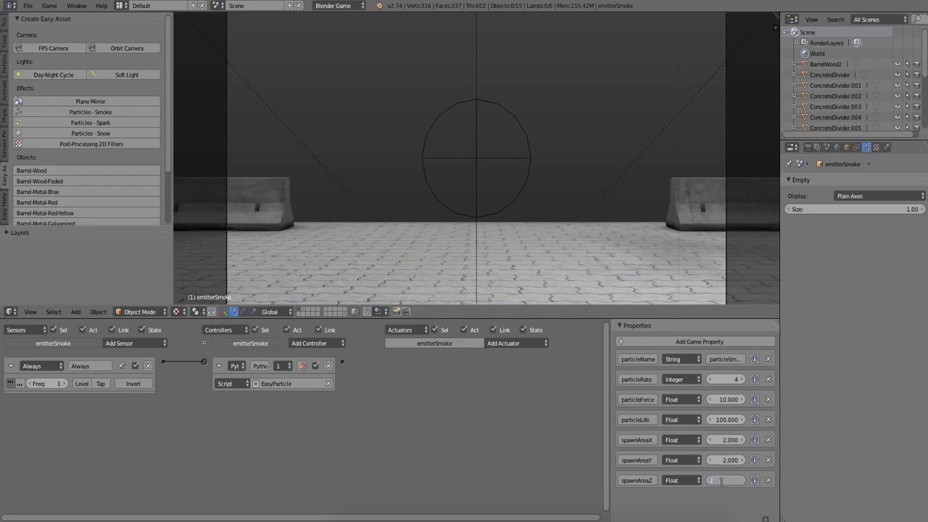
key("p")
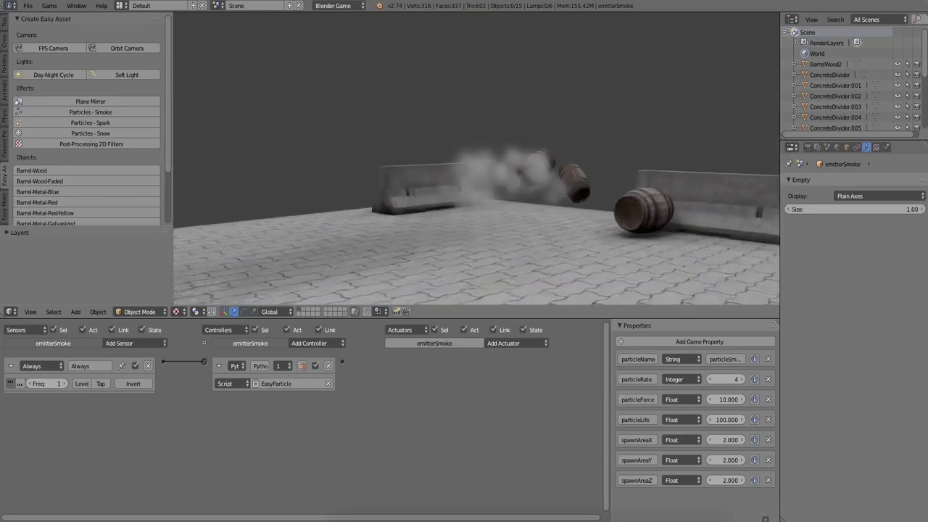
key("Escape")
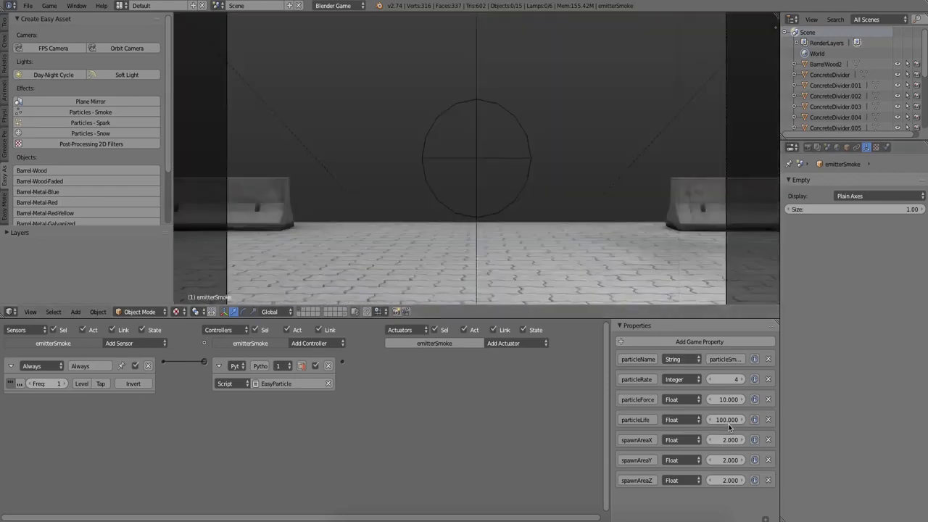
Shorten particle life to 50 and run a final smoke test.
left_click(728, 424)
type("50.000")
key("Return")
key("p")
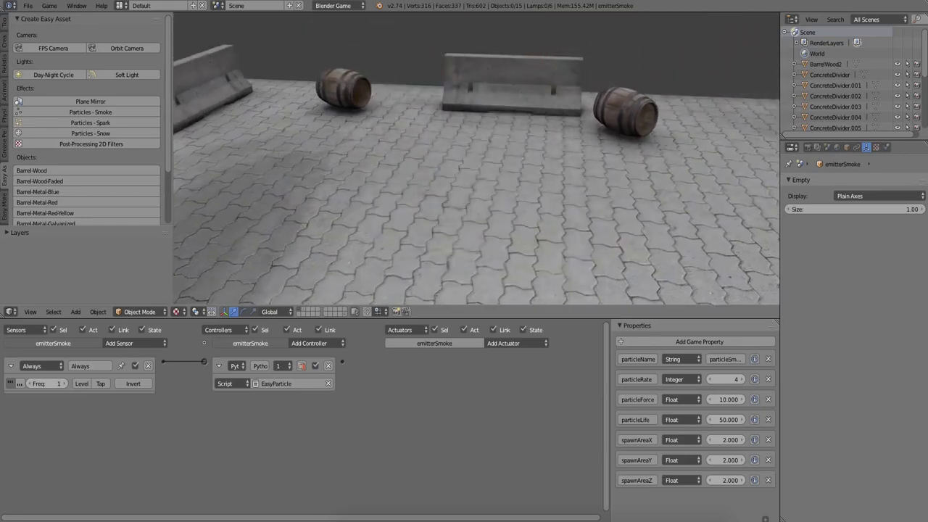
key("Escape")
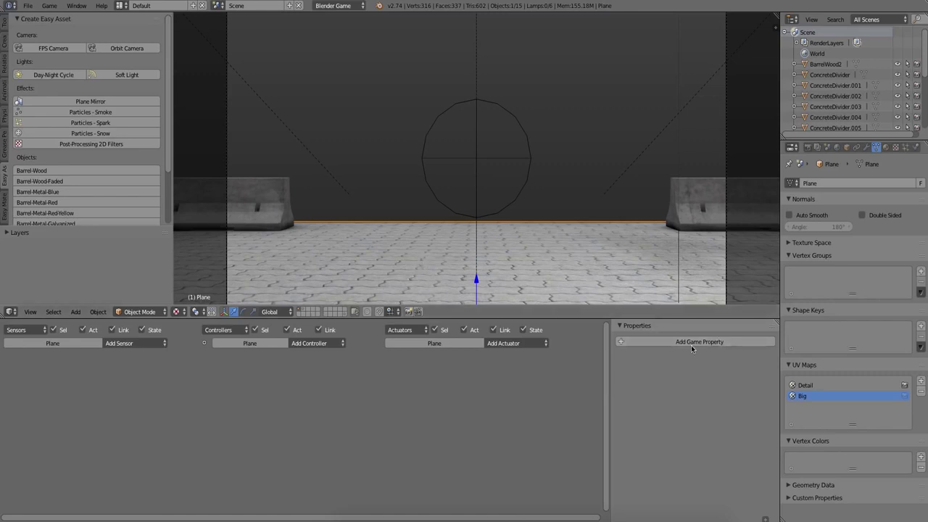
Limit the barrel's Collision sensor to 'ground', give the floor Plane a ground property, test.
key("2")
right_click(426, 206)
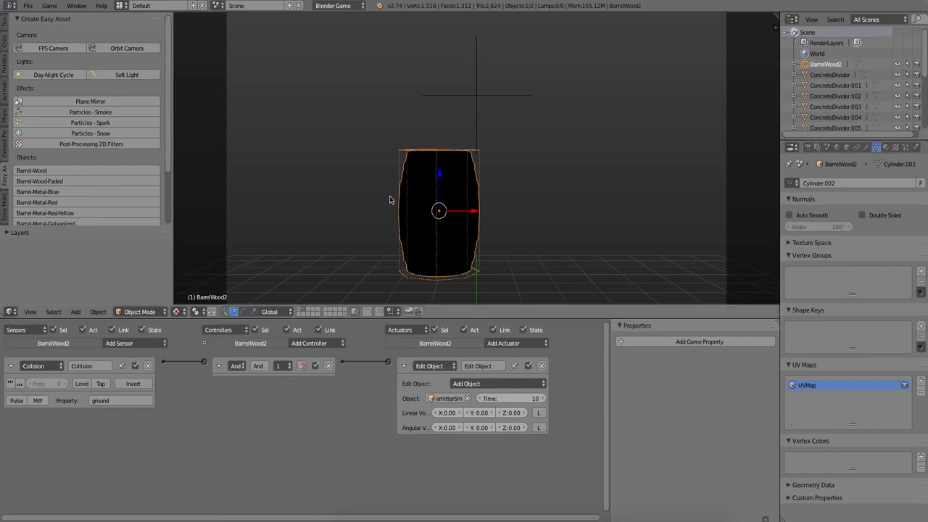
key("g")
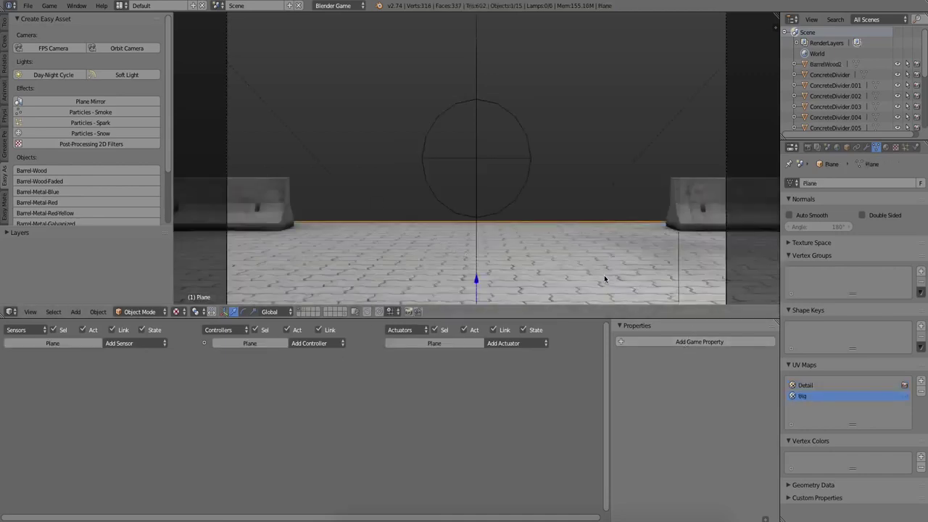
left_click(607, 269)
left_click(670, 341)
type("ground")
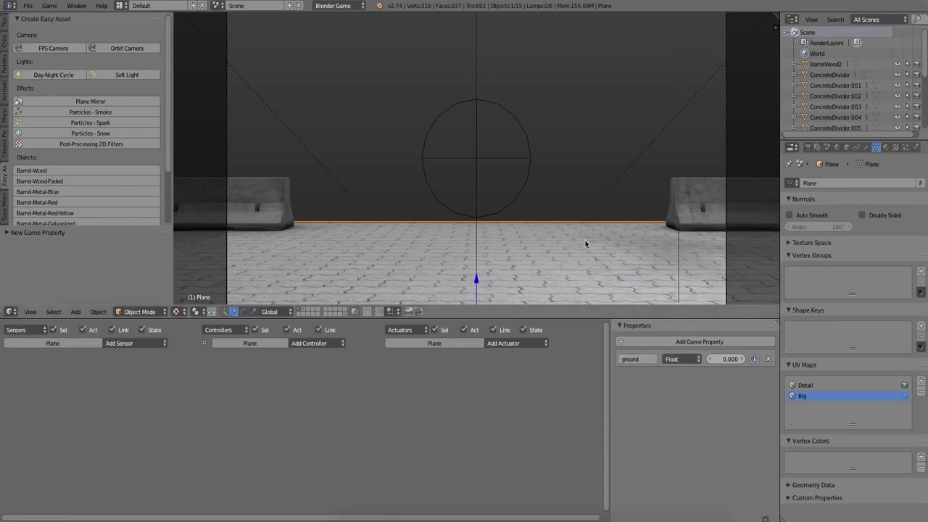
key("p")
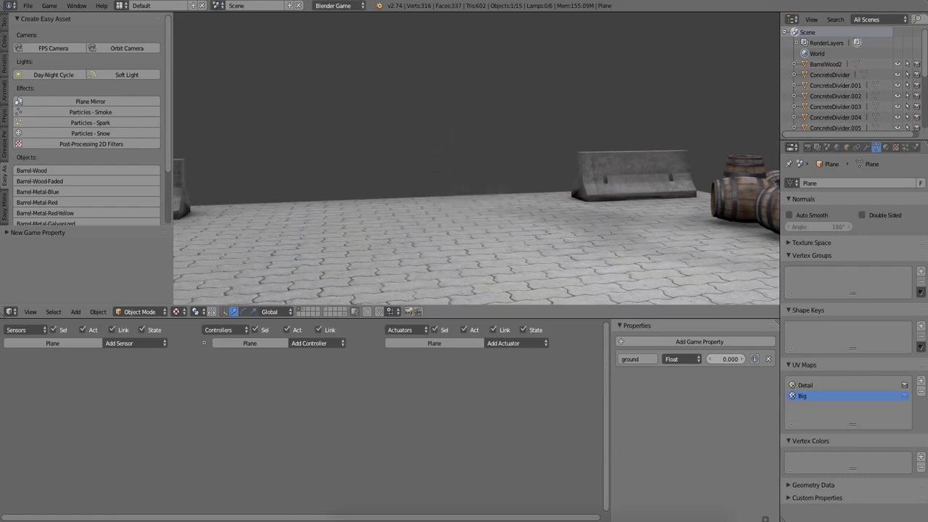
Add a spark emitter and switch the barrel's Add Object actuator to emitterSpark, then test.
key("Escape")
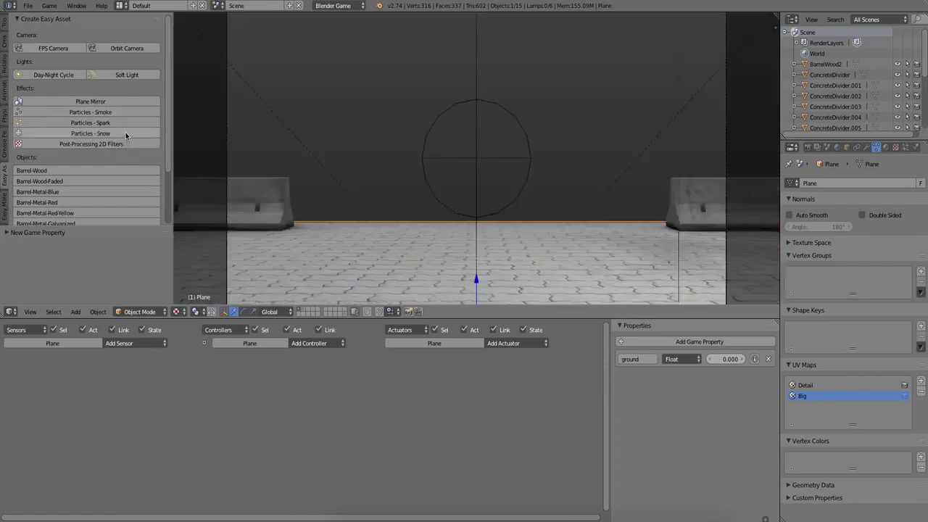
left_click(125, 122)
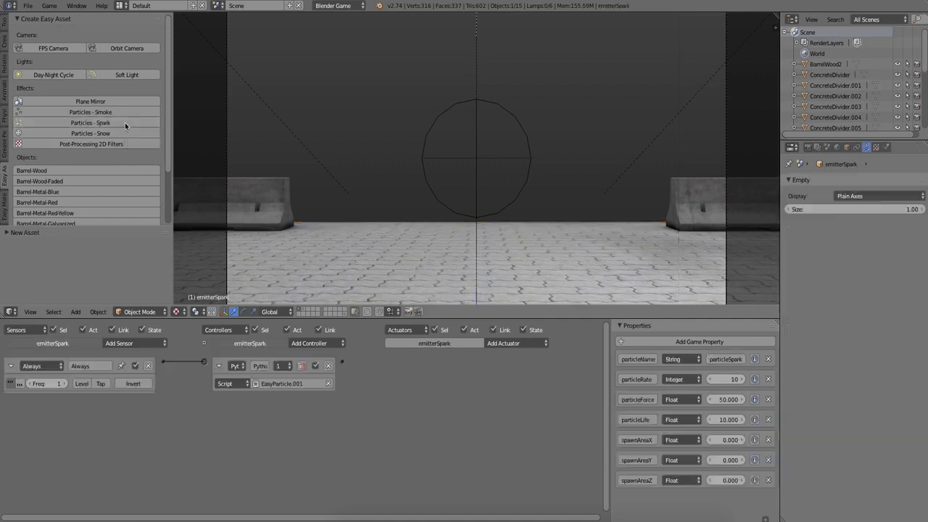
key("2")
right_click(439, 198)
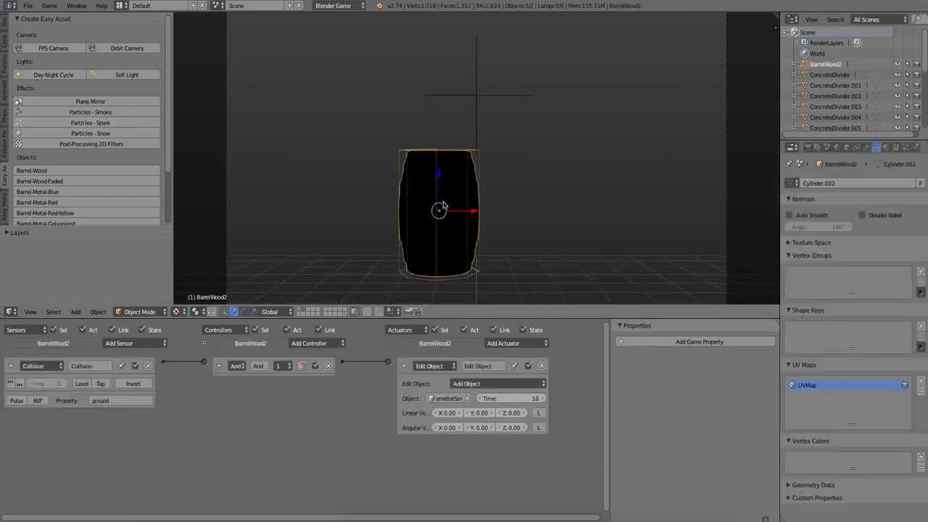
left_click(457, 398)
type("spar")
key("Return")
key("p")
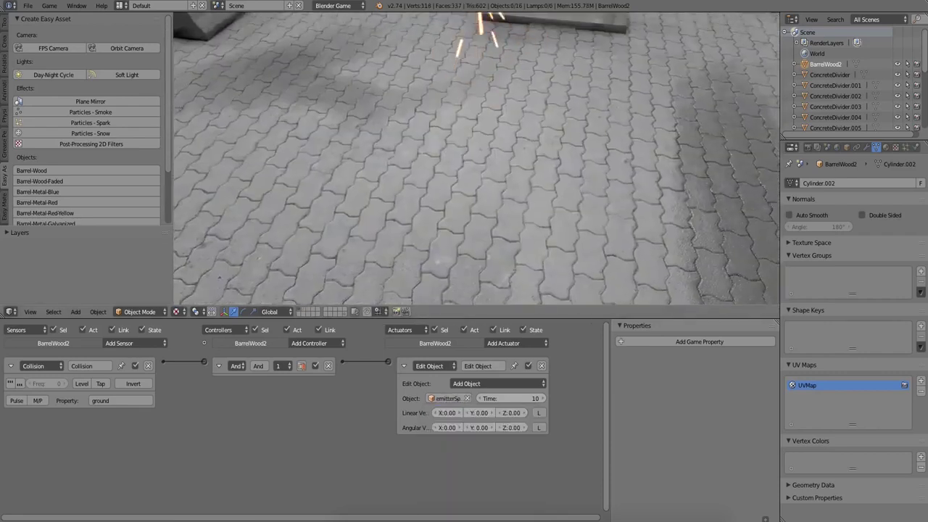
key("Escape")
key("Escape")
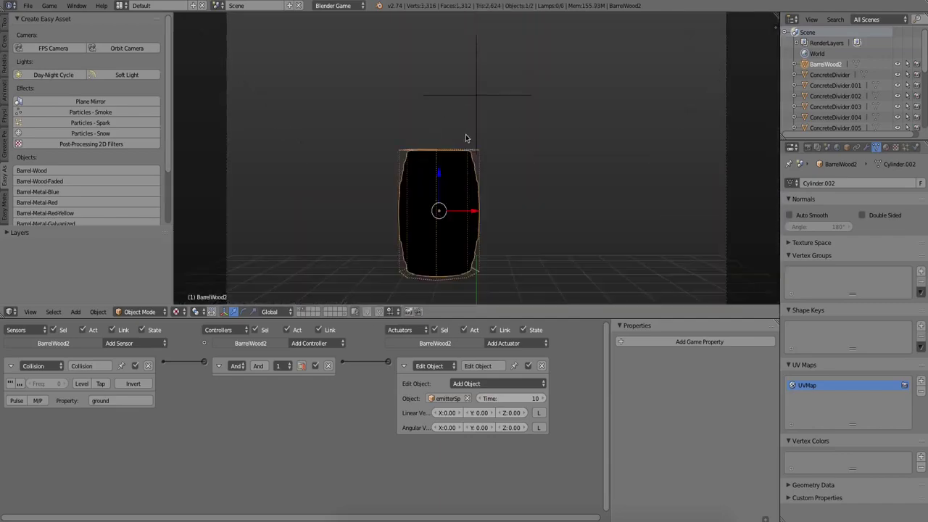
Select the emitterSpark empty, move it to another layer, and play from the camera view.
key("p")
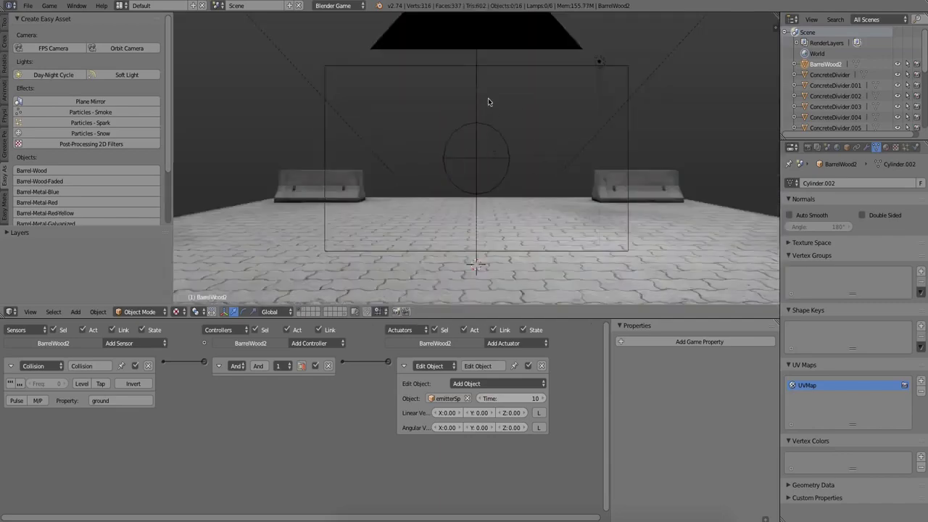
middle_click_drag(488, 98, 470, 94)
right_click(470, 93)
key("m")
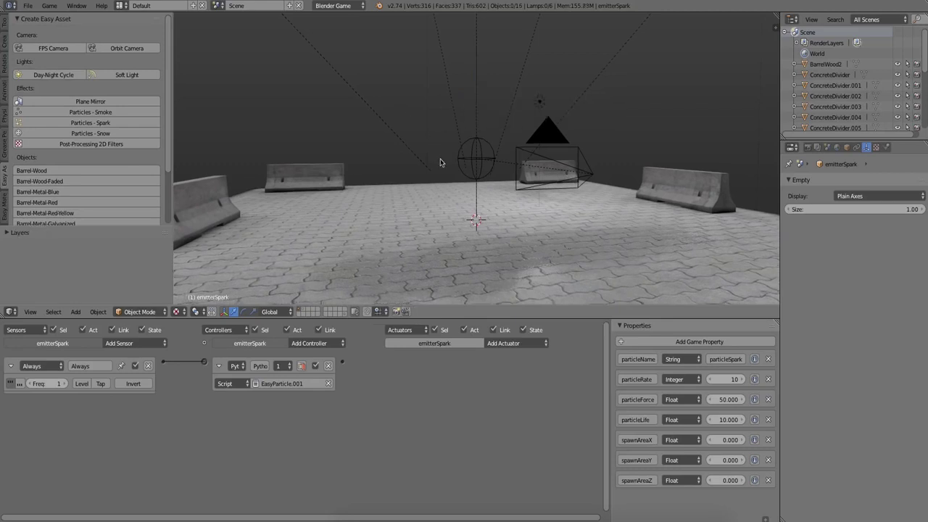
key("KP_0")
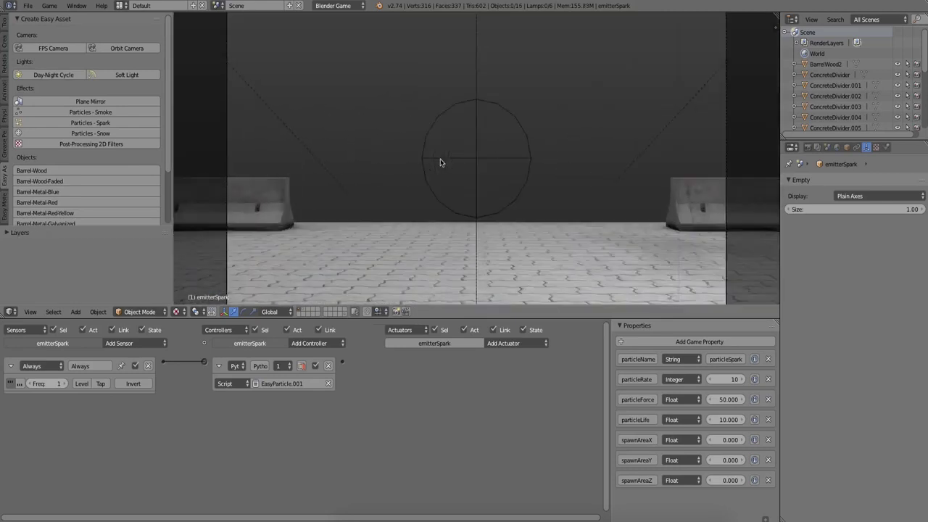
key("p")
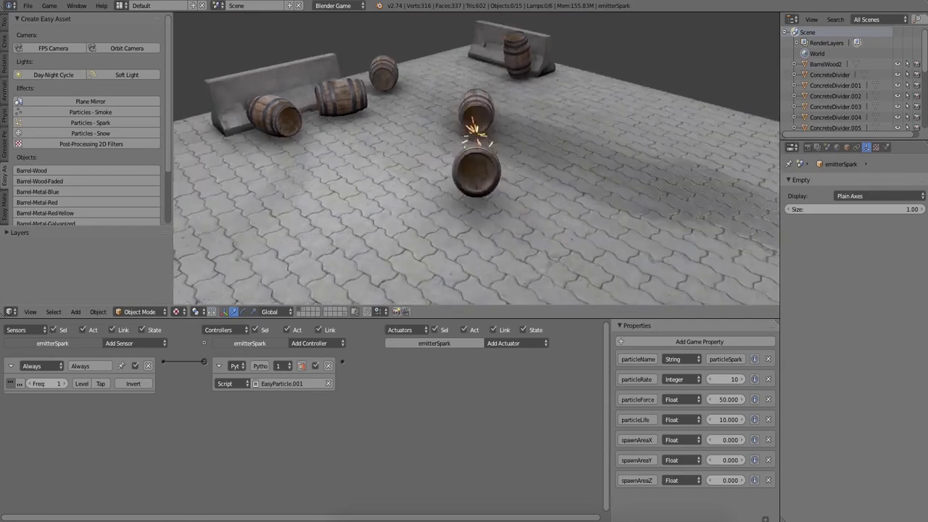
Add the Post-Processing 2D Filters object and place its empty in the upper left.
key("Escape")
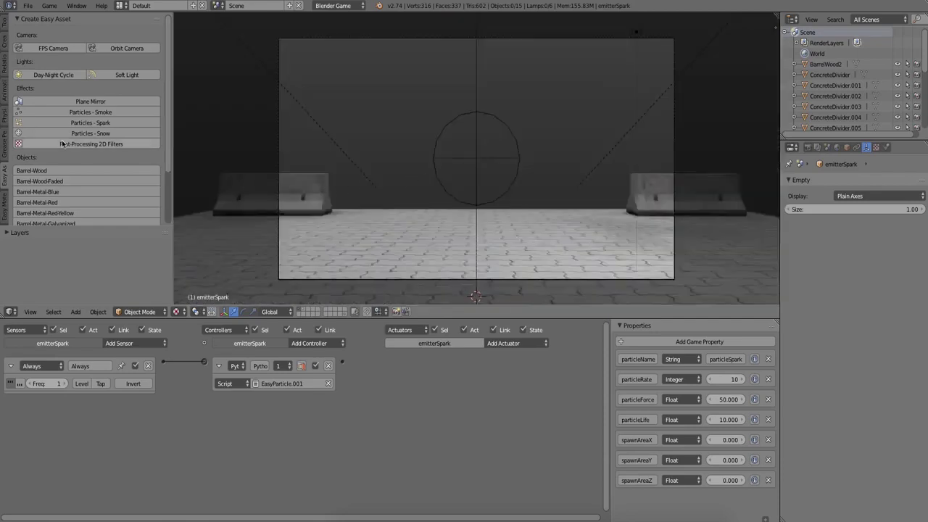
left_click(63, 143)
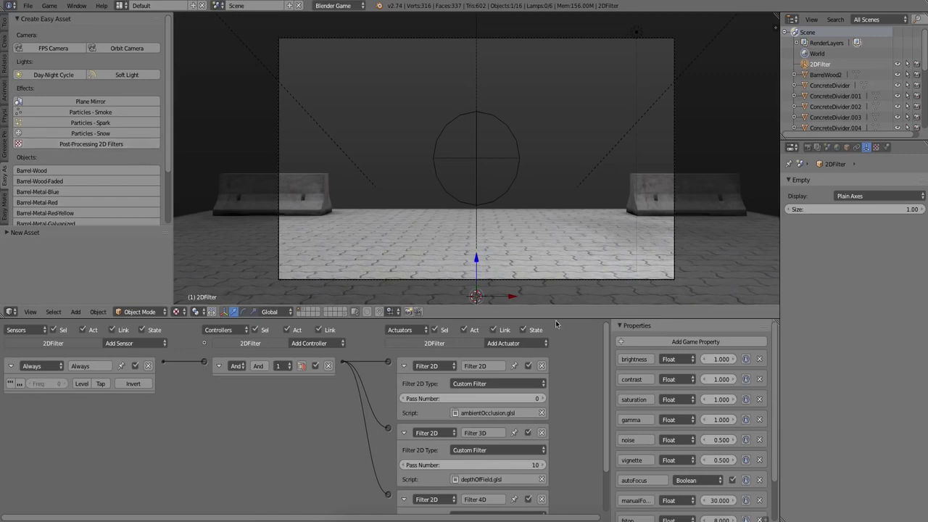
scroll(633, 404, "down", 2)
scroll(634, 404, "down", 3)
scroll(634, 404, "up", 5)
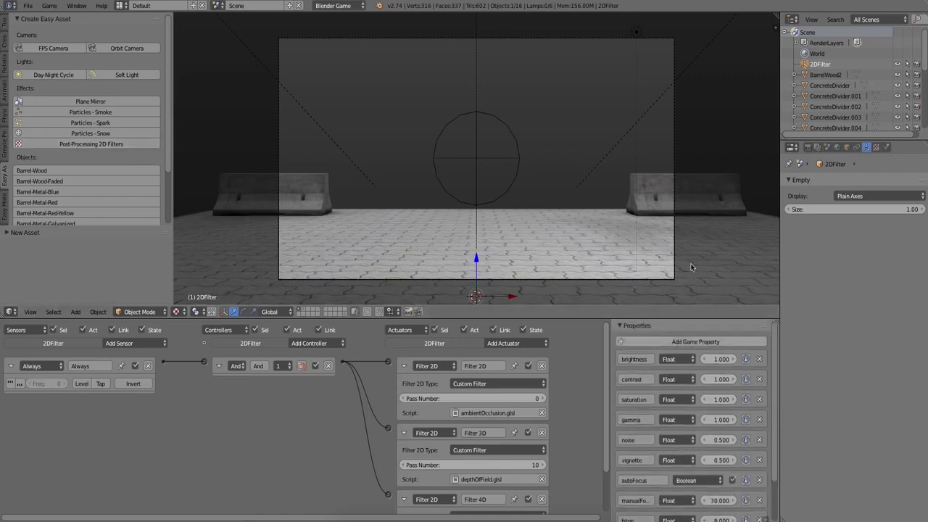
key("g")
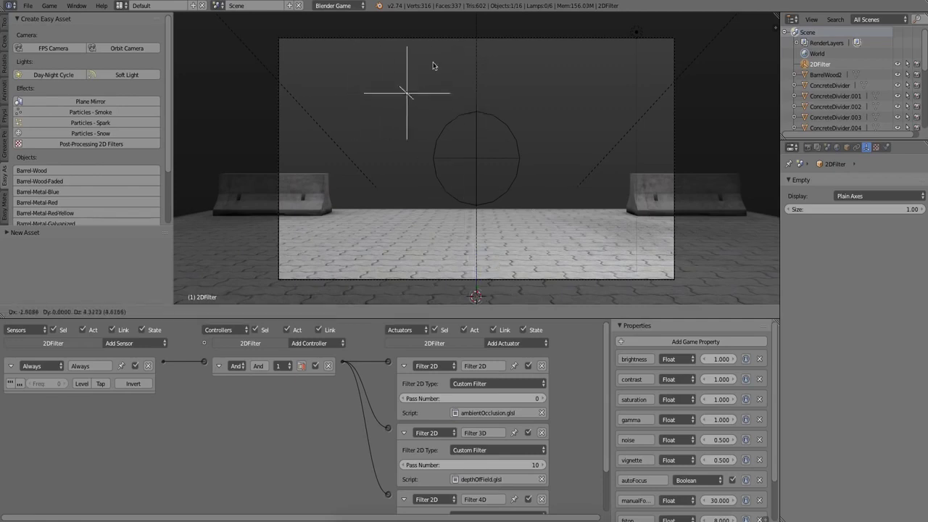
left_click(376, 65)
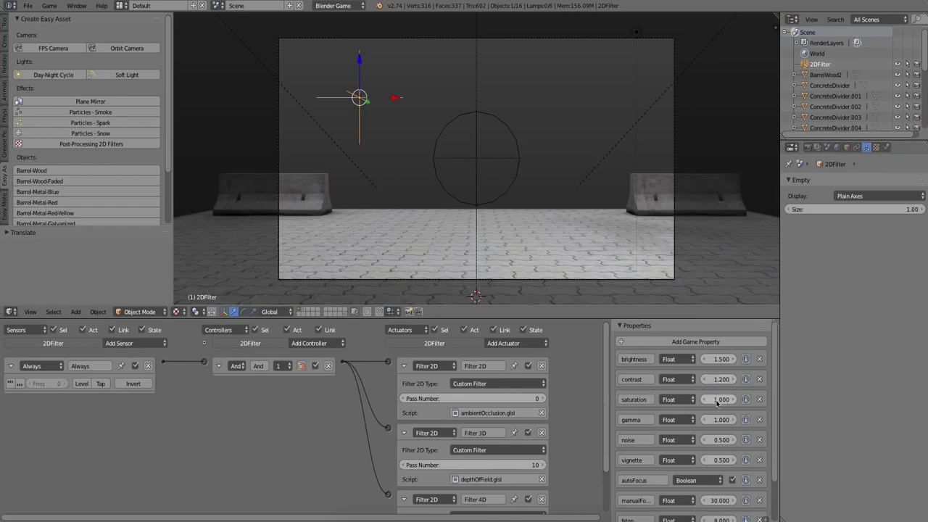
Tune the filter's gamma and saturation (1.5), previewing each change in a game run.
key("p")
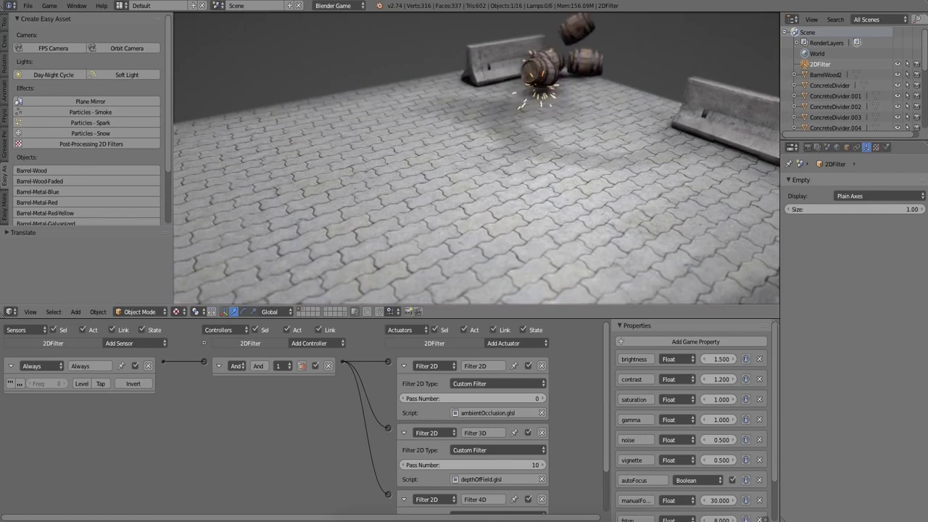
key("Escape")
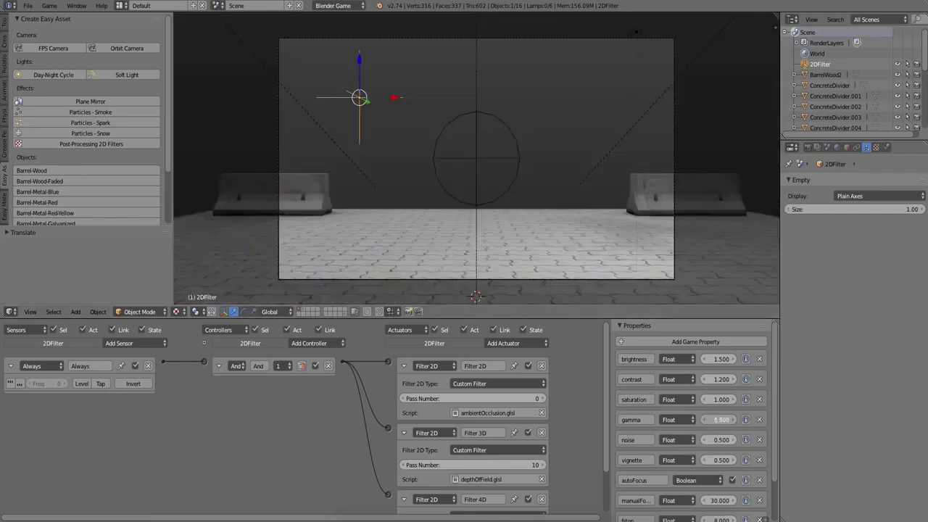
type("6")
key("Return")
key("p")
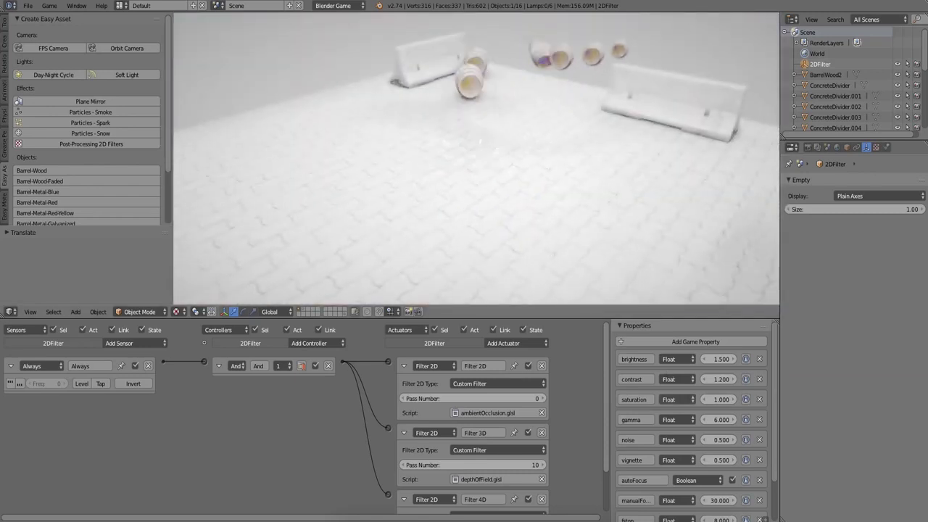
key("Escape")
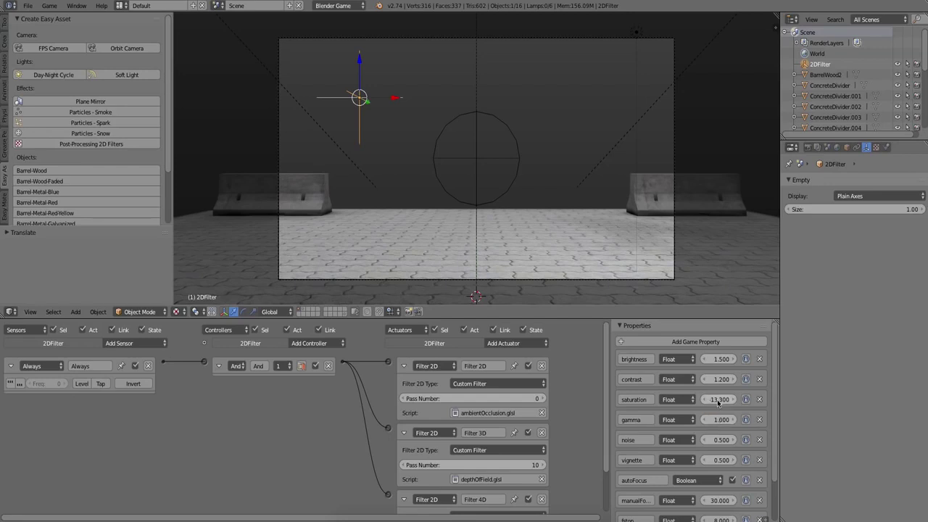
key("p")
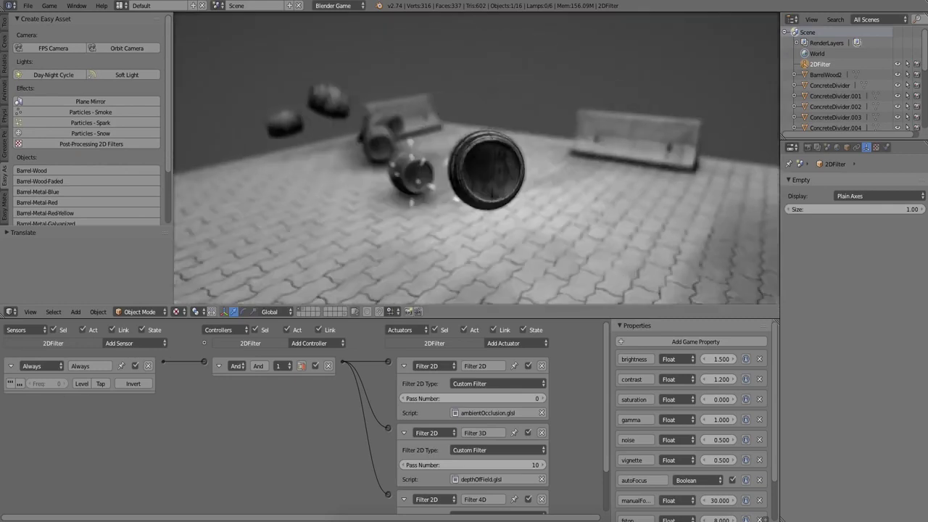
key("Escape")
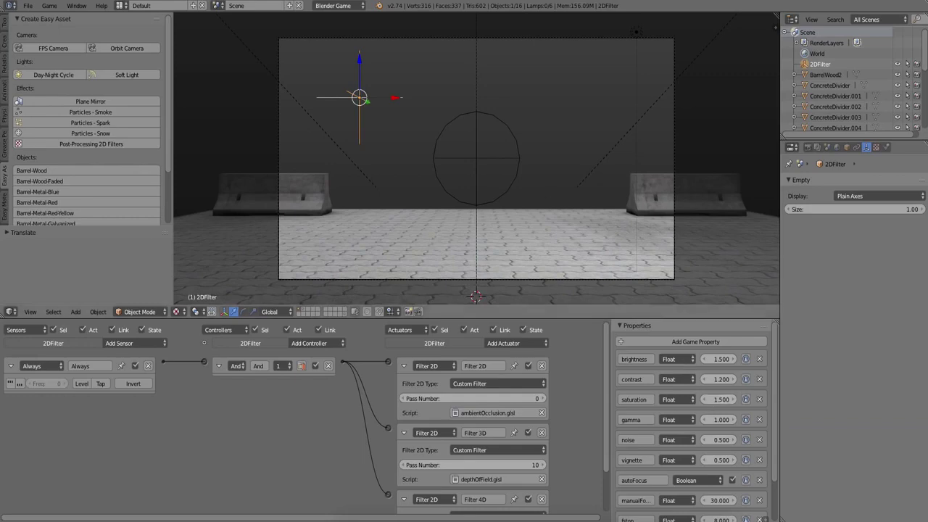
key("p")
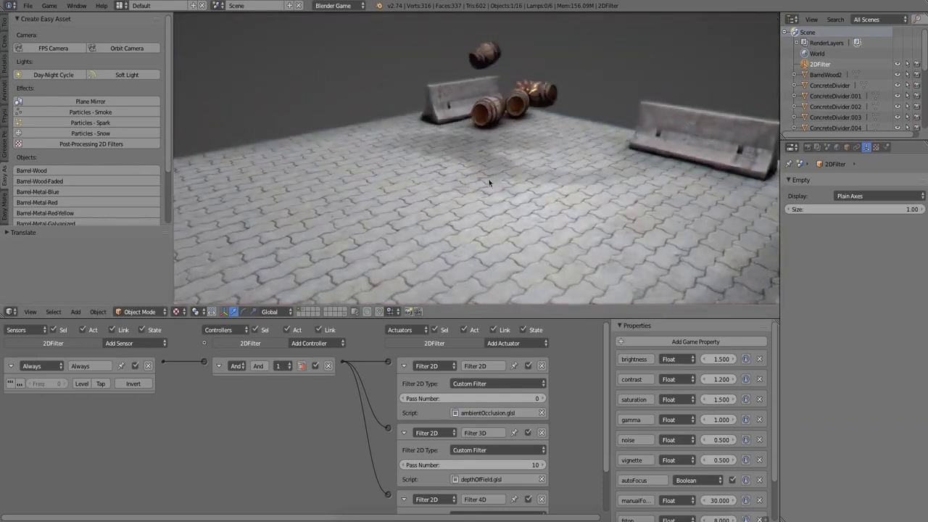
Disable the ambient occlusion and depth-of-field Filter 2D actuators, then test-play with the remaining filters.
key("Escape")
scroll(683, 493, "down", 2)
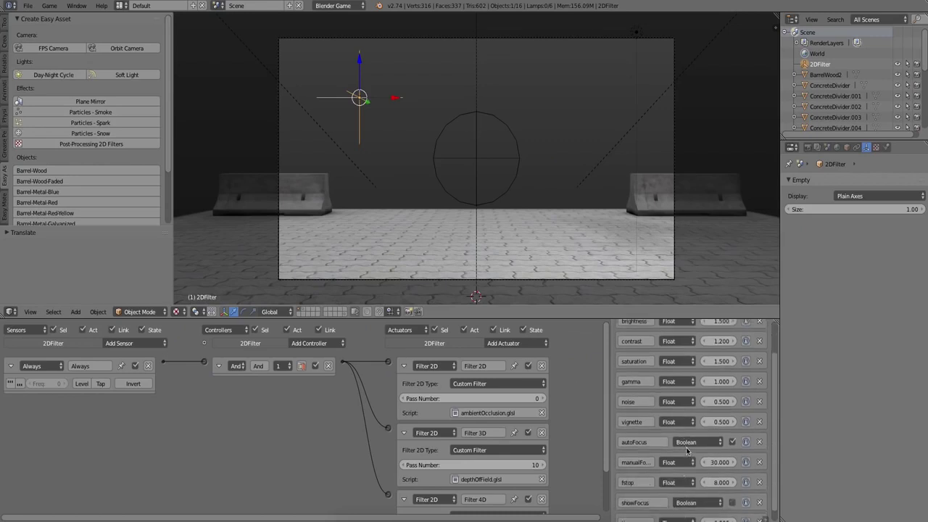
scroll(678, 435, "down", 2)
scroll(674, 419, "up", 3)
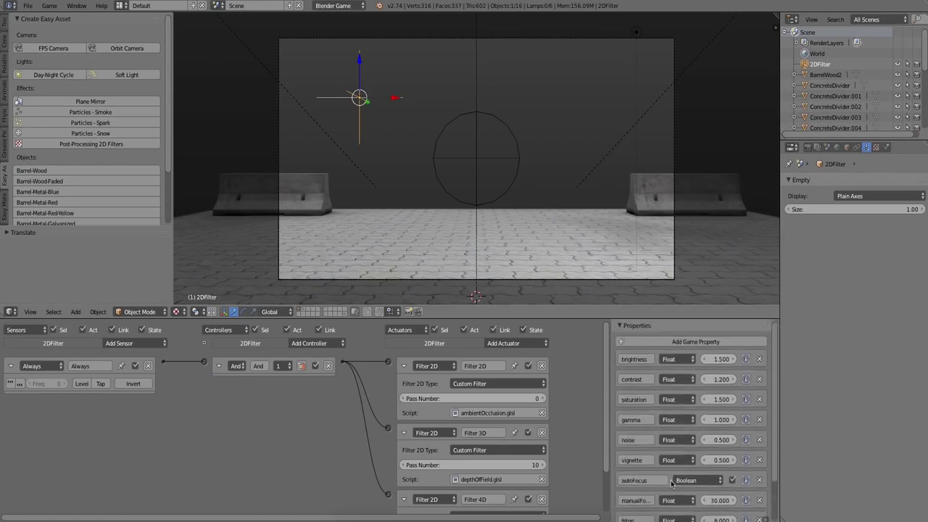
scroll(491, 447, "down", 1)
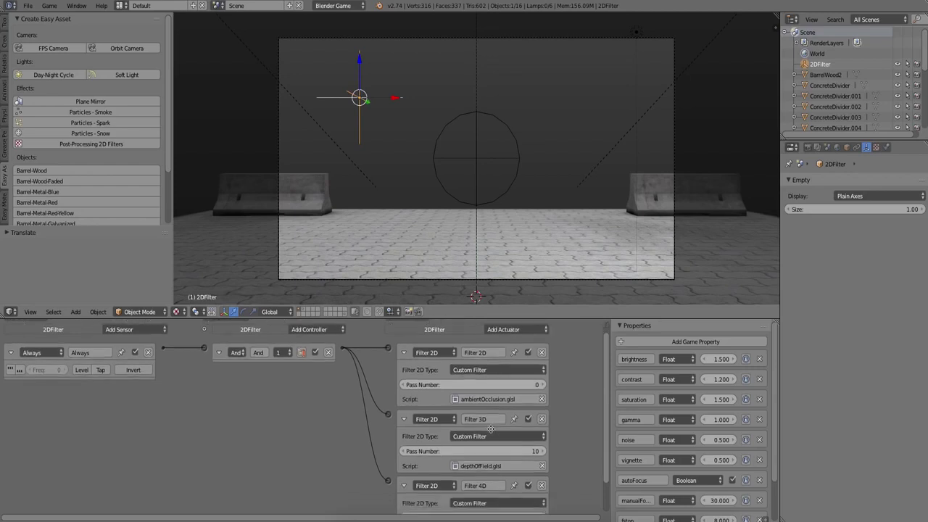
left_click(528, 352)
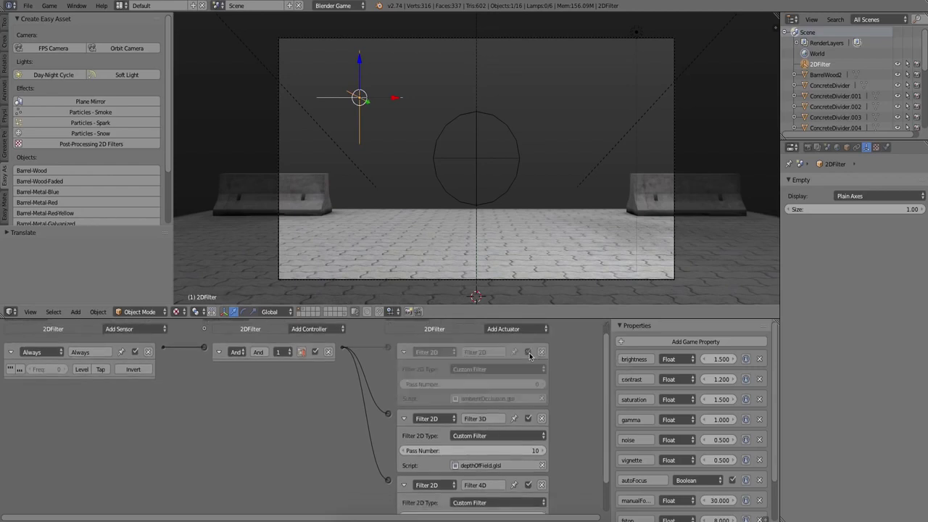
left_click(527, 419)
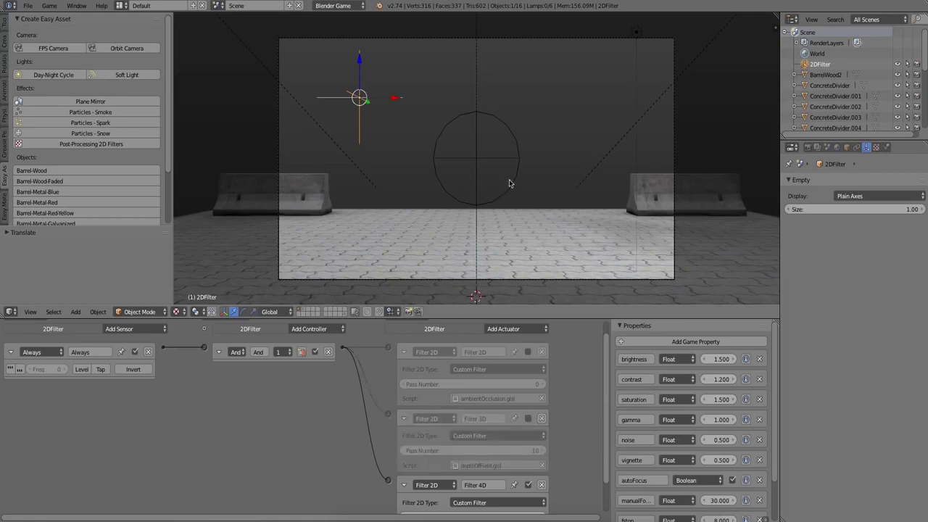
key("p")
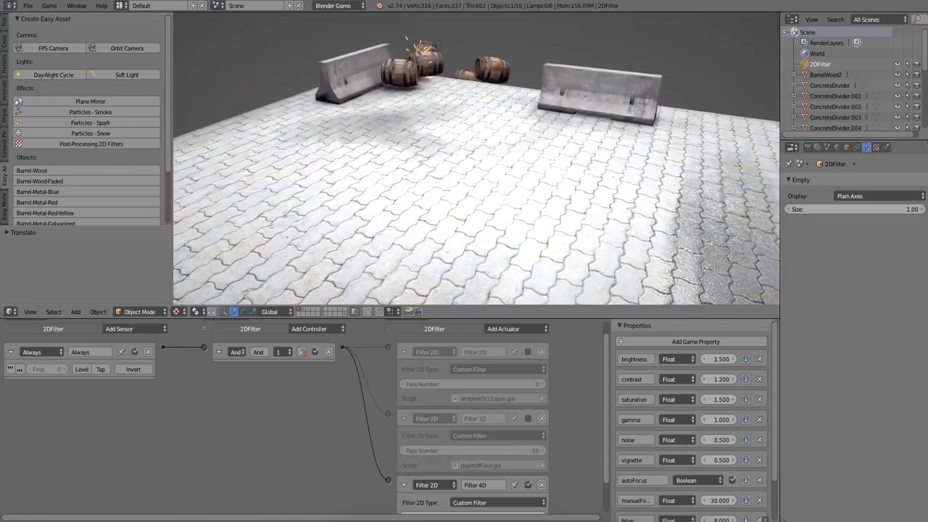
key("Escape")
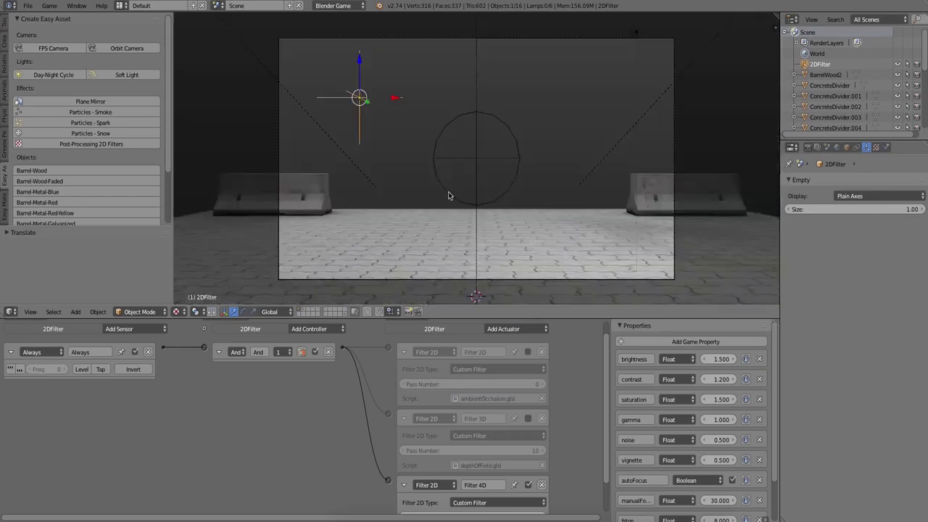
Select GECamera.Orbit, maximise the 3D view, and play the game to shoot barrels.
right_click(278, 143)
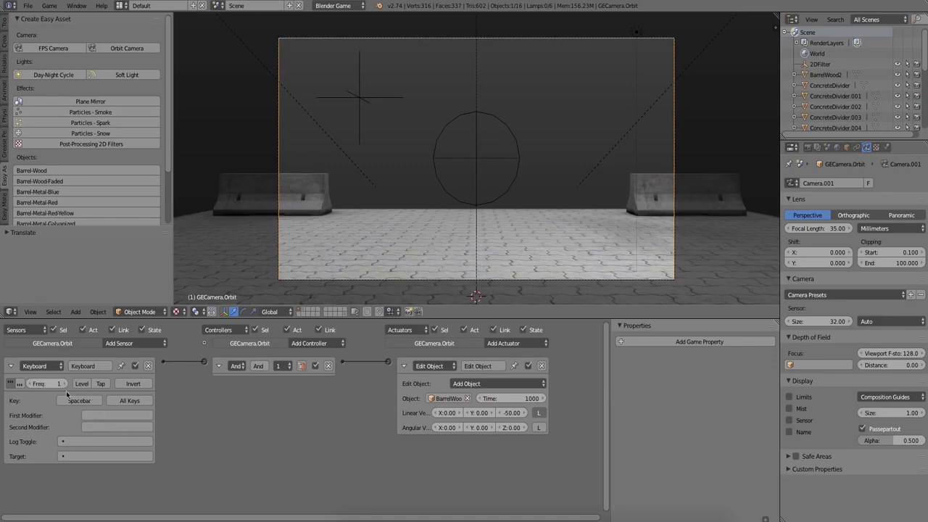
key("ctrl+Up")
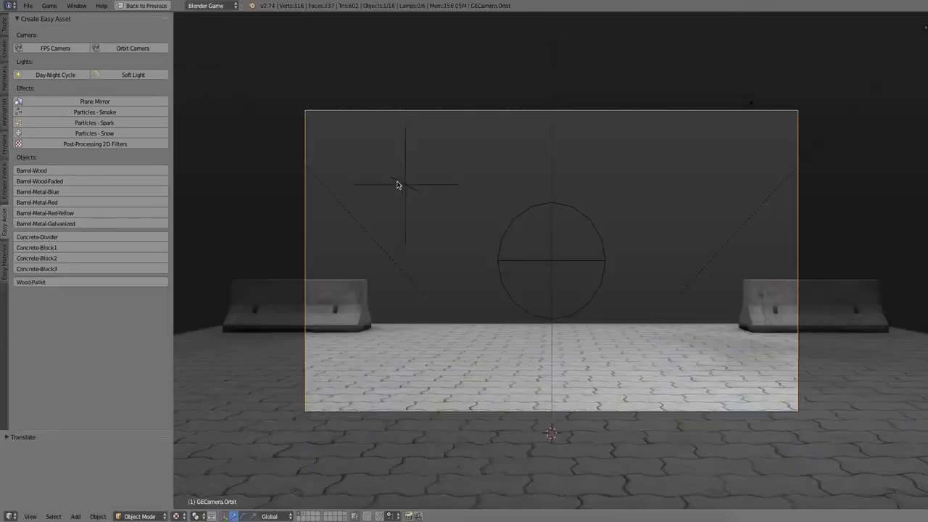
key("p")
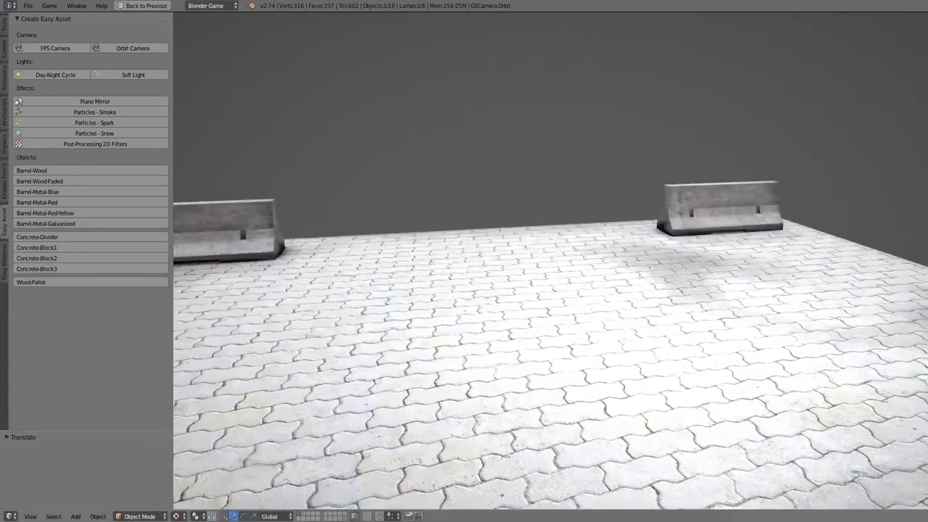